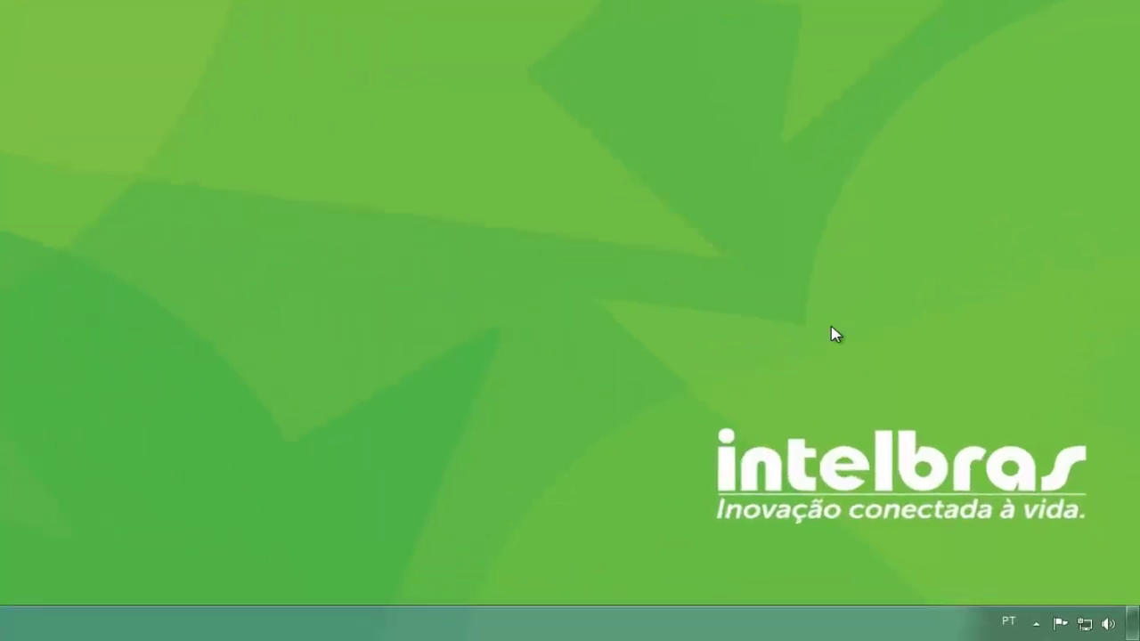
- From the tray icon, open the adapter list and bring up Conexão local's context menu
mouse_move(1056, 624)
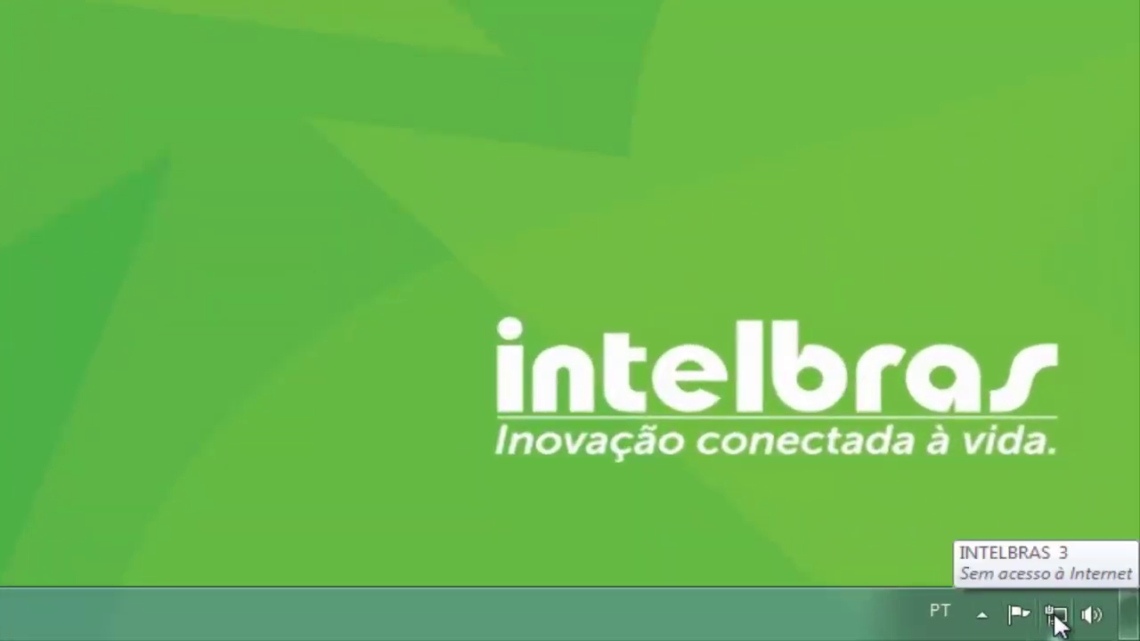
right_click(1057, 623)
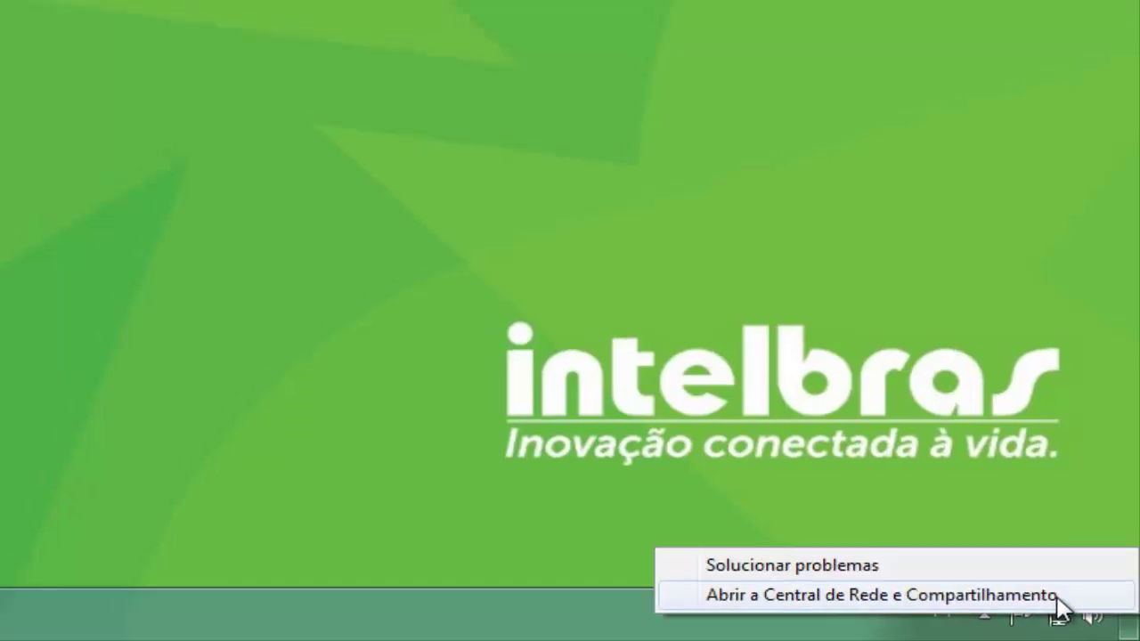
click(1055, 595)
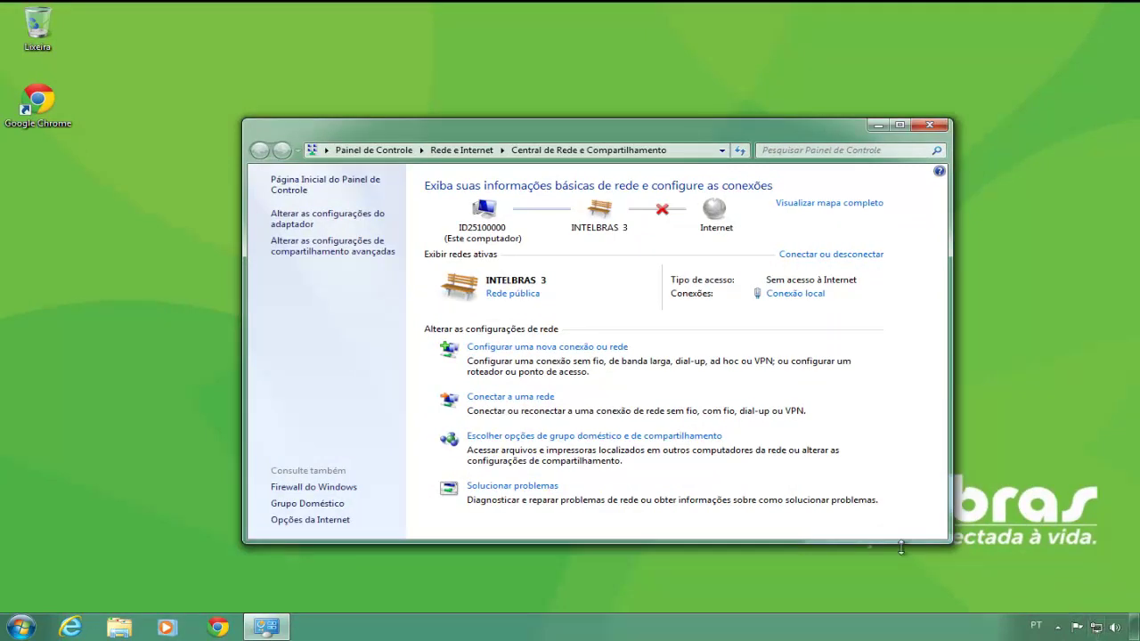
click(381, 221)
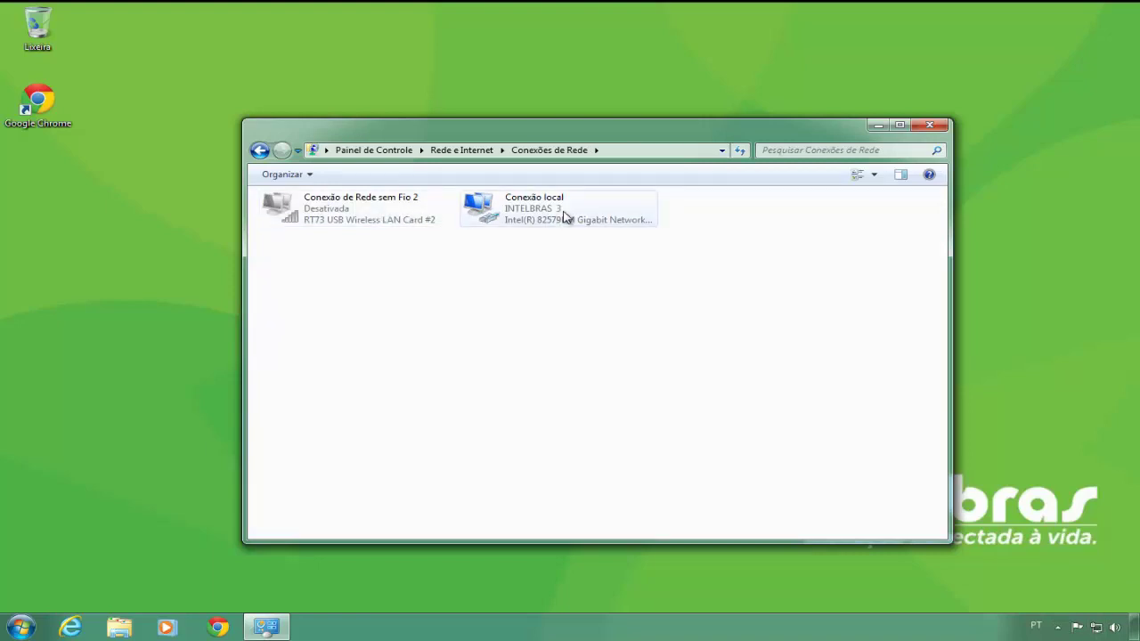
click(617, 209)
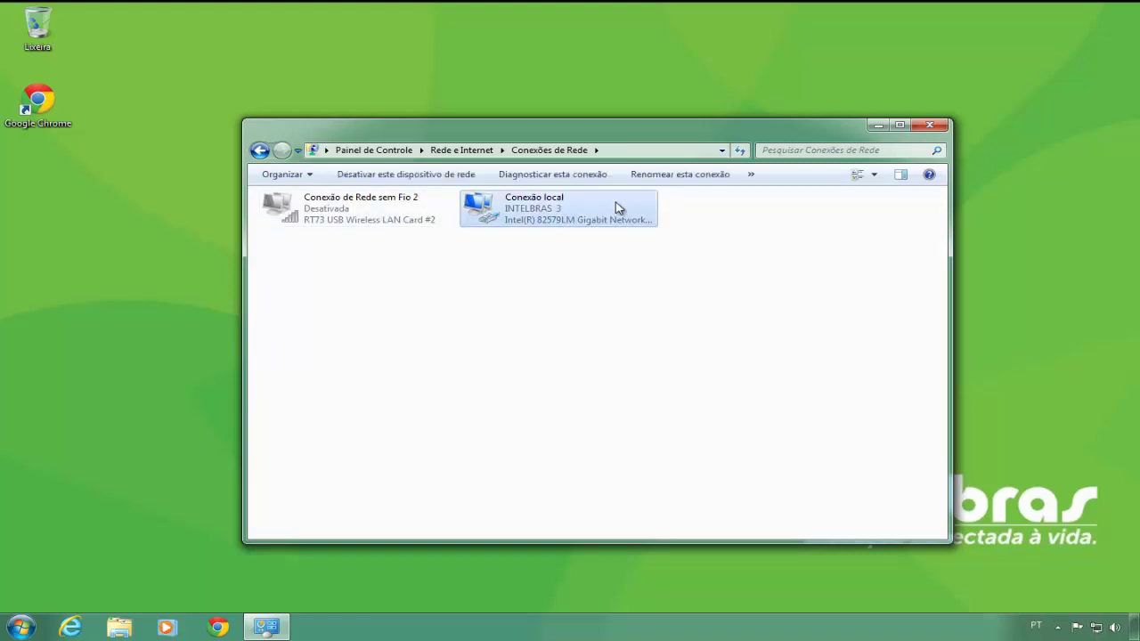
right_click(617, 209)
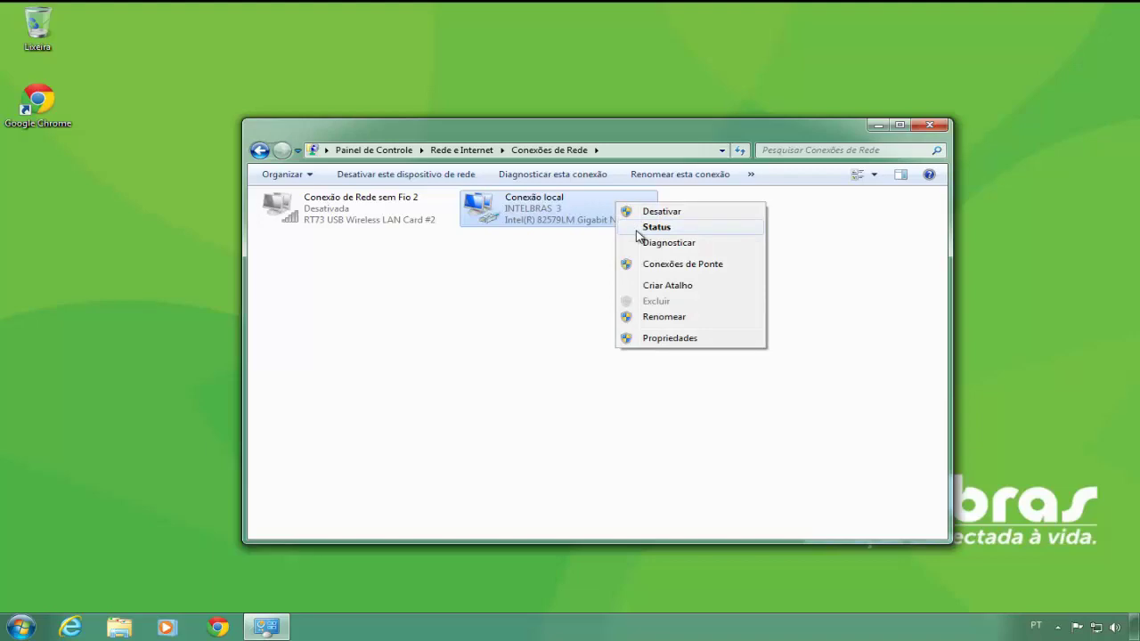
- Read Conexão local's details (IPv4 10.0.0.119, gateway 10.0.0.1), then close all network windows
click(640, 234)
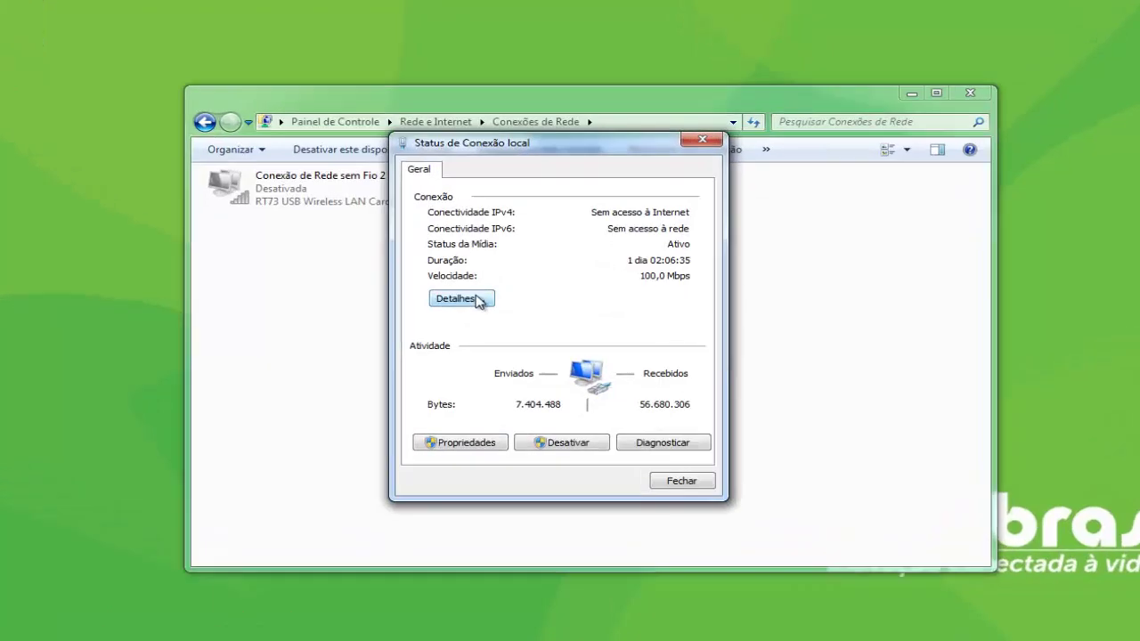
click(483, 304)
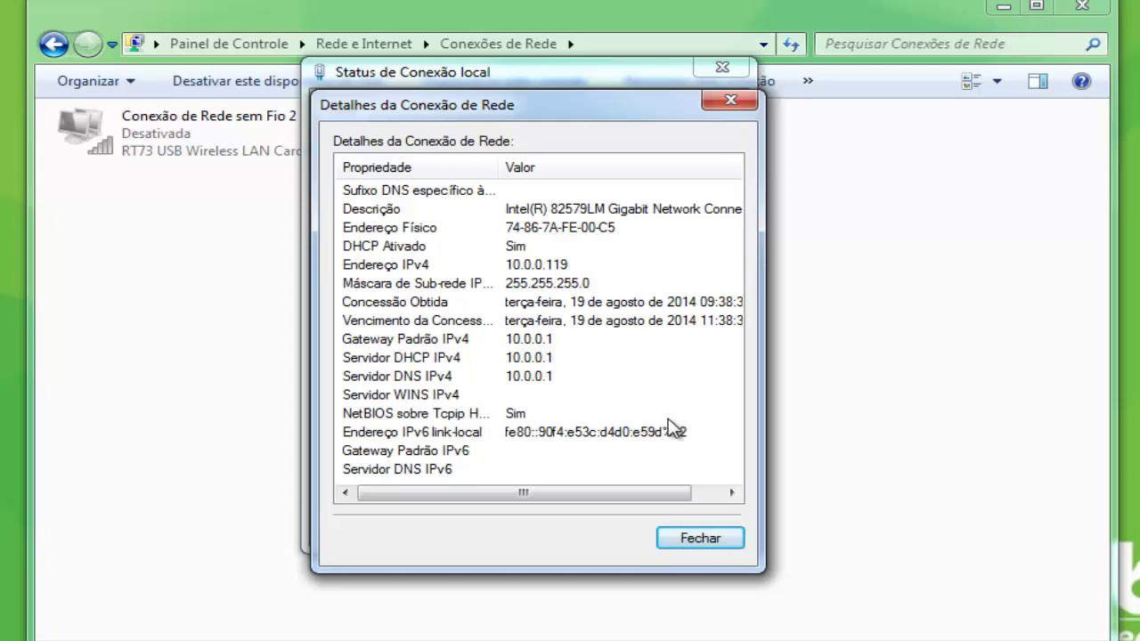
click(723, 541)
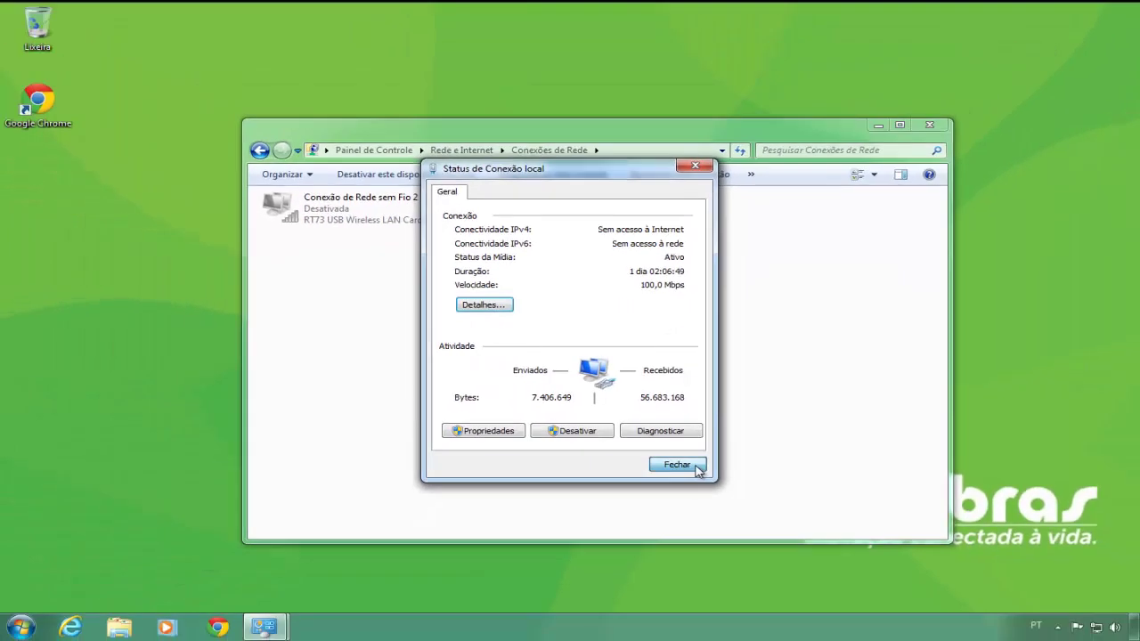
click(704, 485)
click(929, 127)
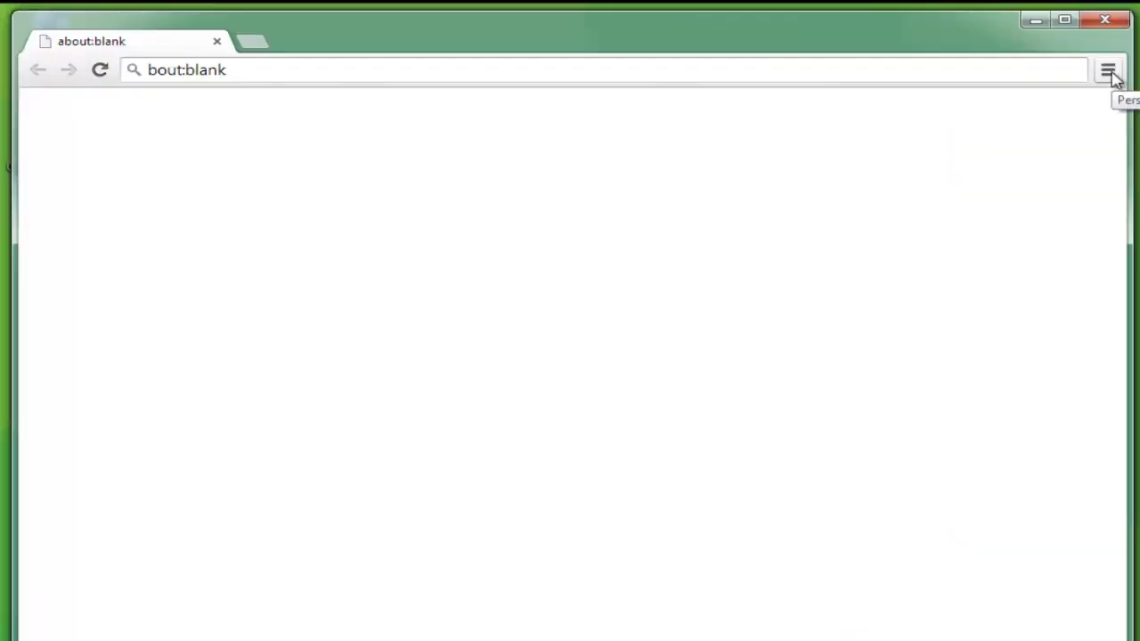
- Clear all of Chrome's browsing data from 'o começo', with every item type ticked
click(1111, 75)
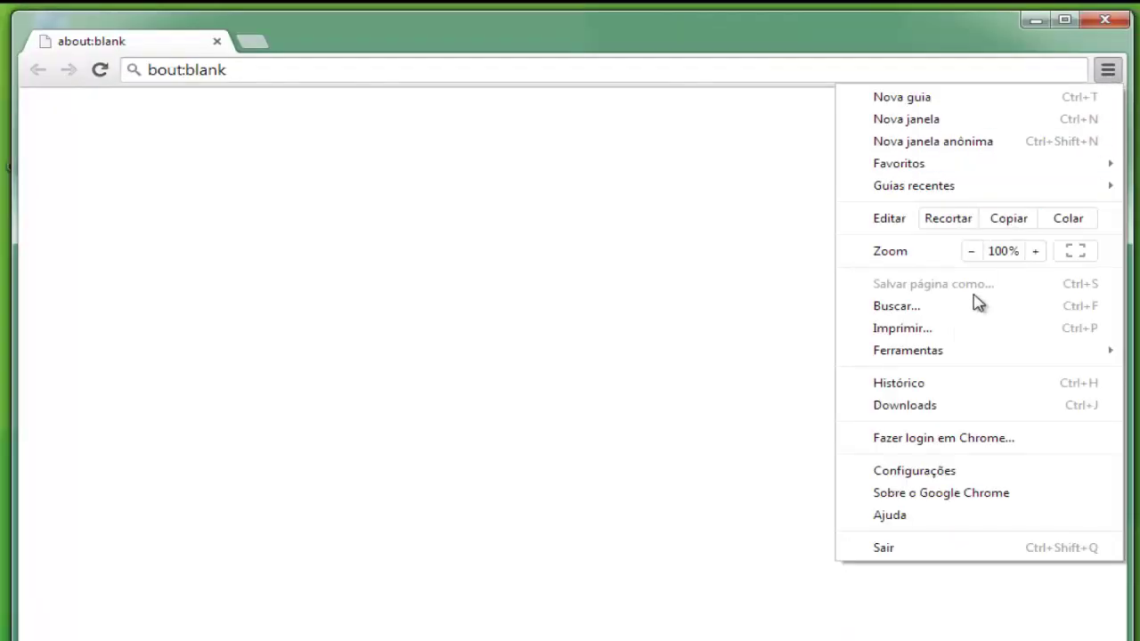
click(962, 384)
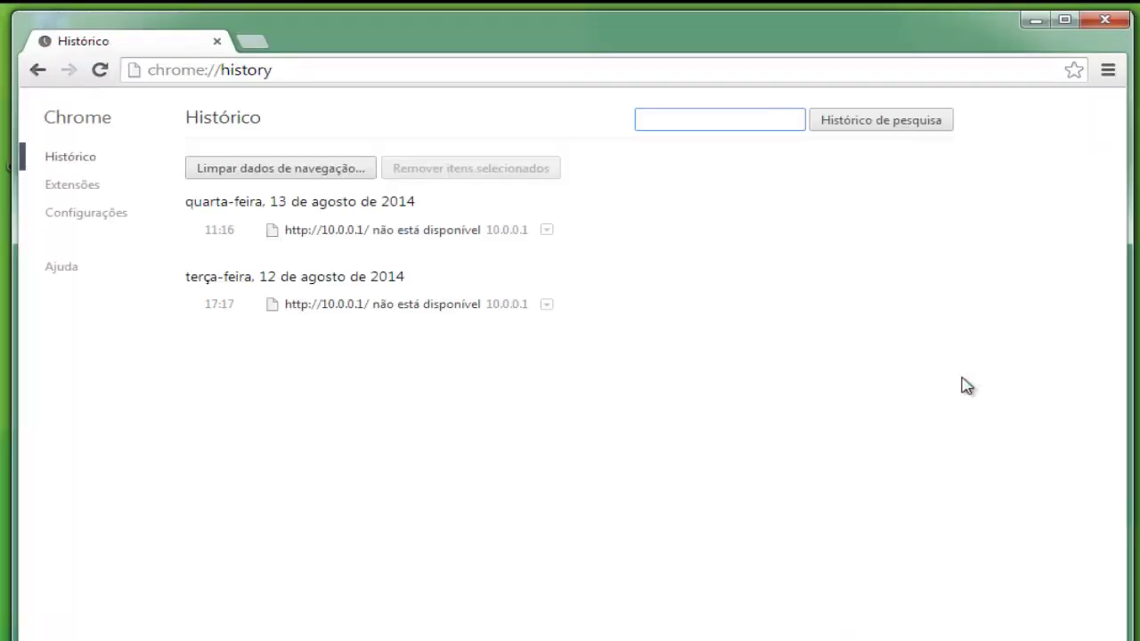
click(301, 177)
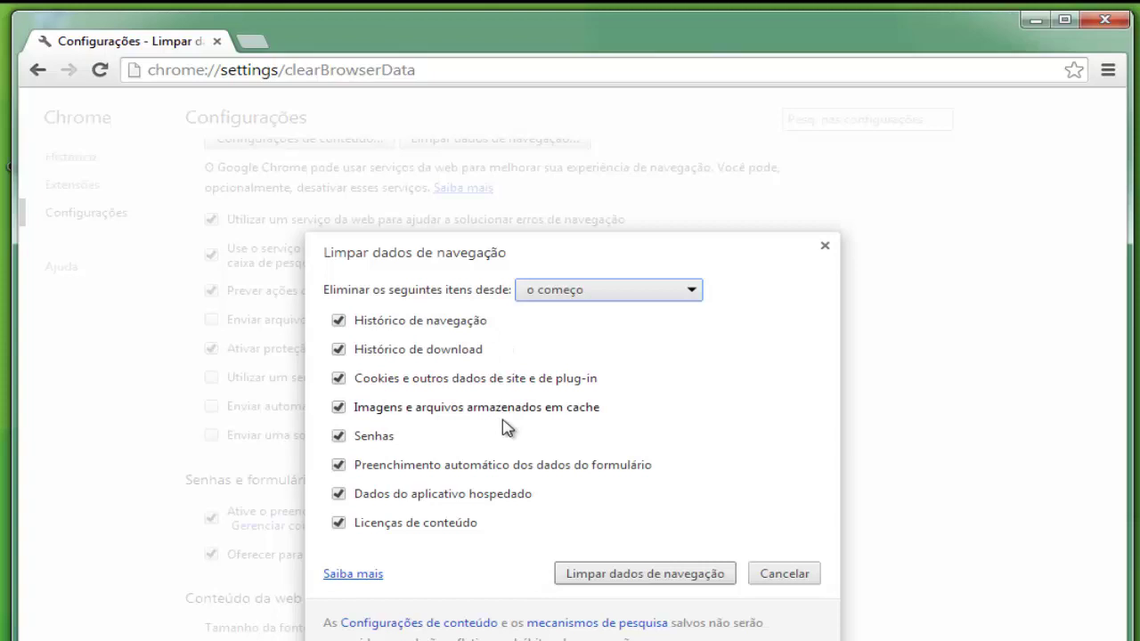
click(628, 575)
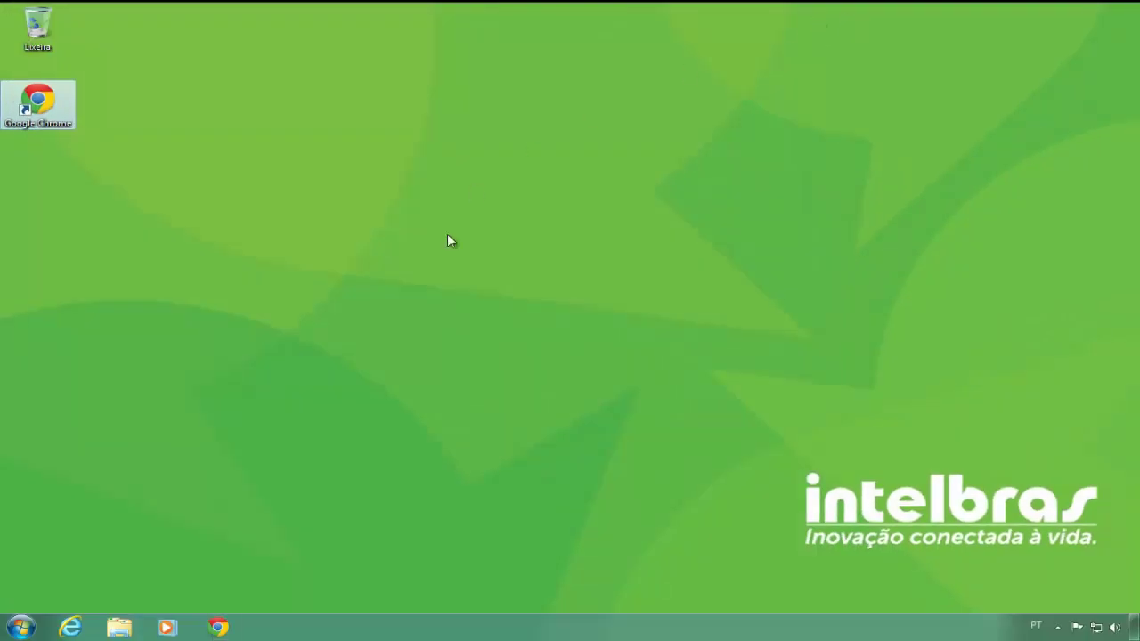
- Launch Chrome and load the router address 10.0.0.1
click(436, 242)
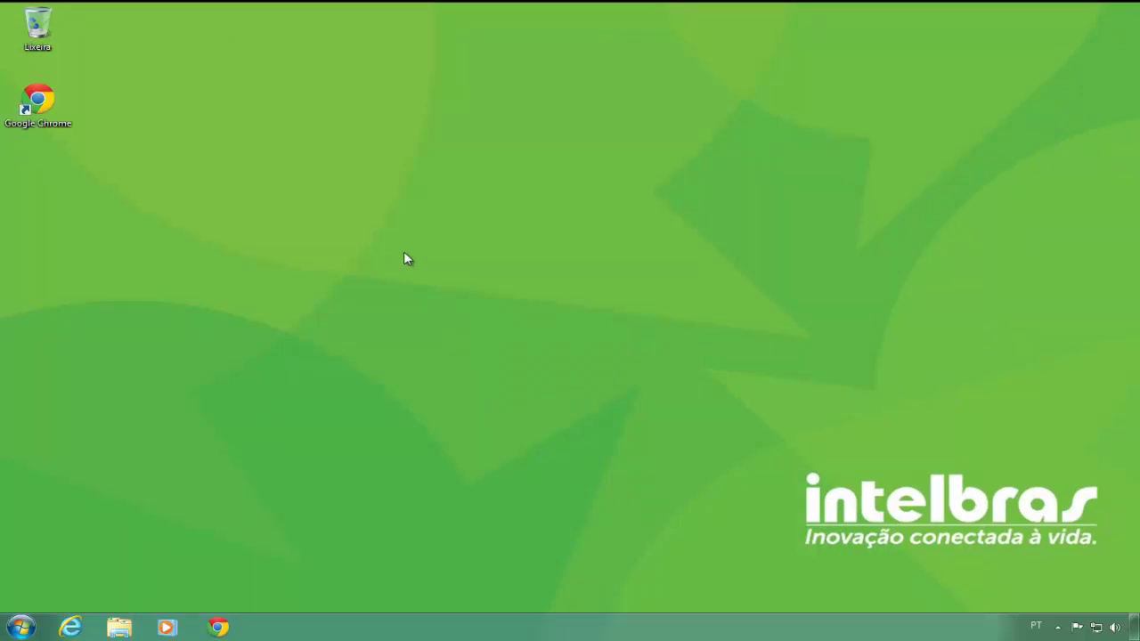
double_click(40, 100)
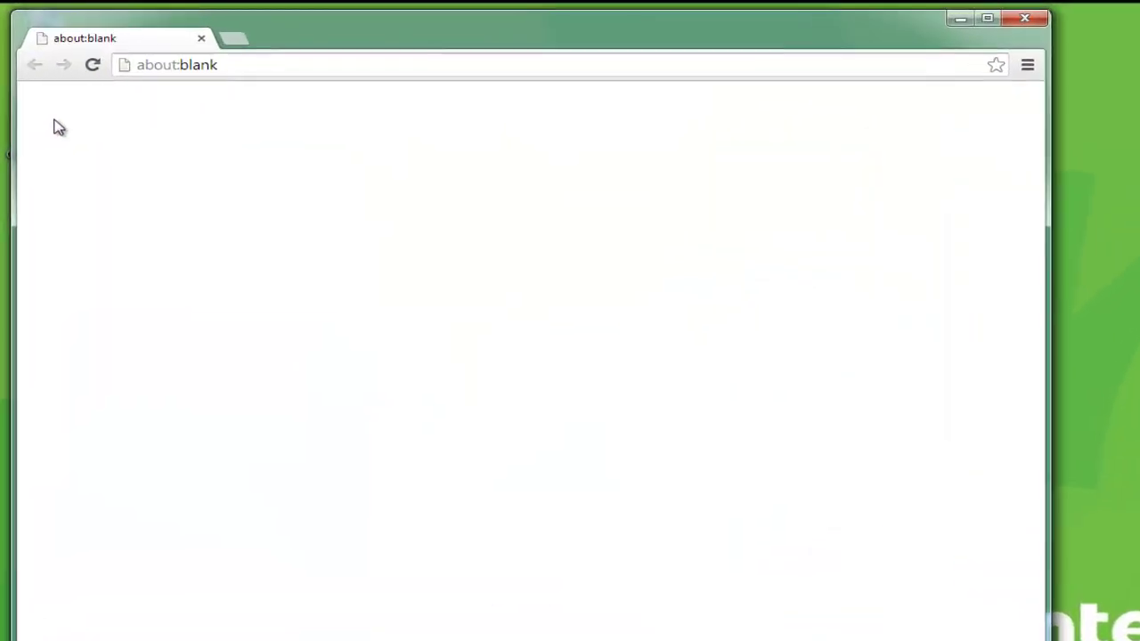
key(Delete)
key(Delete)
key(Delete)
key(Delete)
key(Delete)
key(Delete)
key(Delete)
key(Delete)
key(Delete)
key(Delete)
key(Delete)
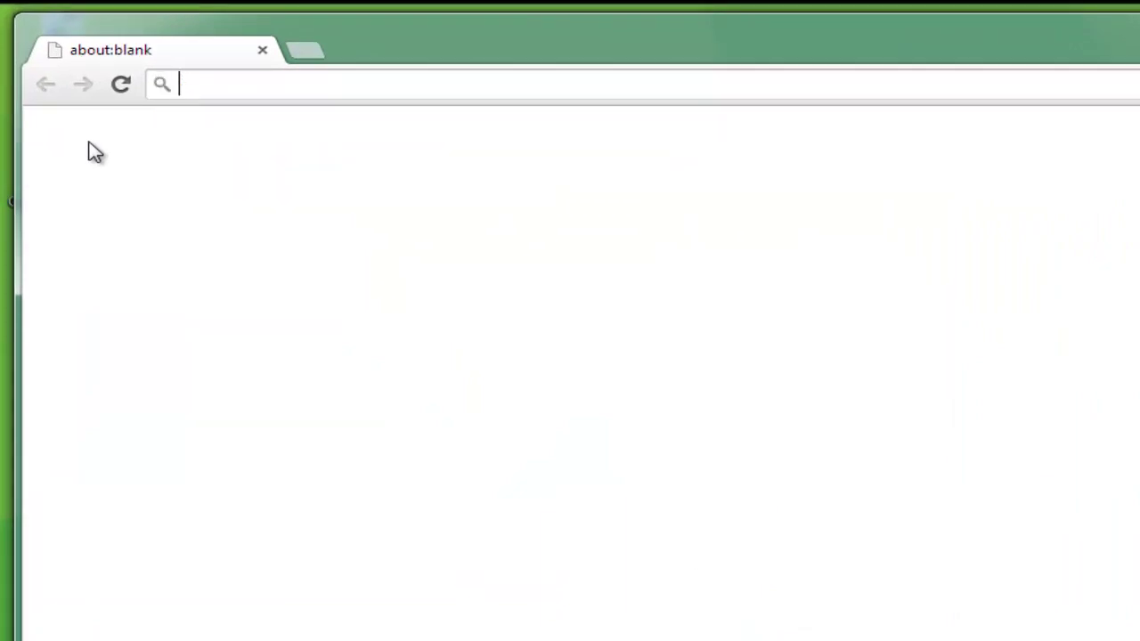
text(1)
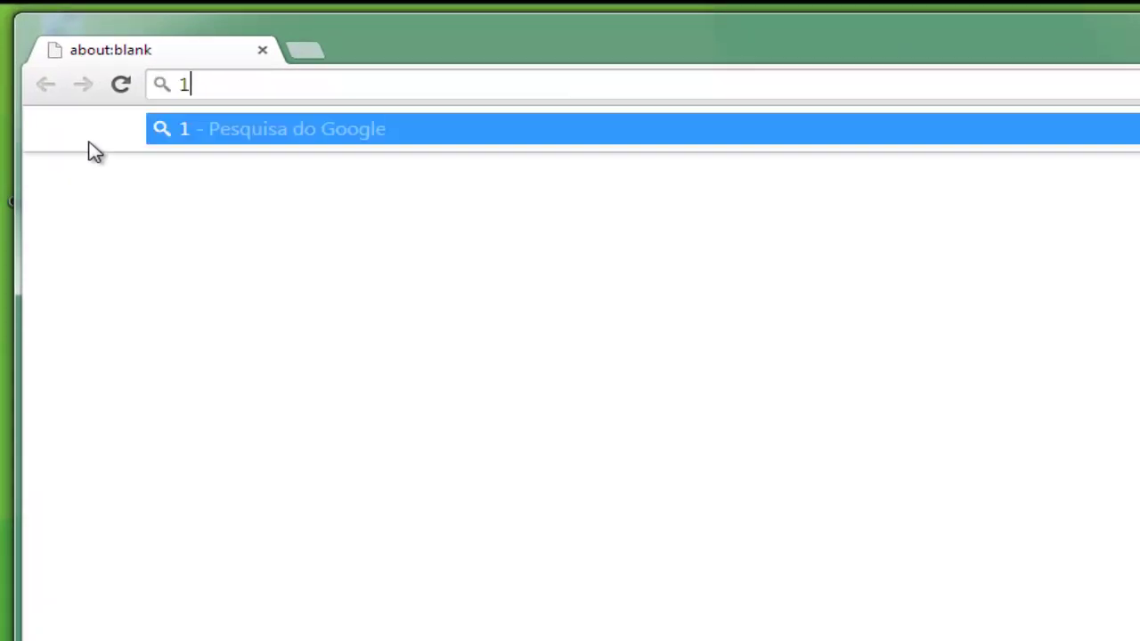
text(0.0.0.1)
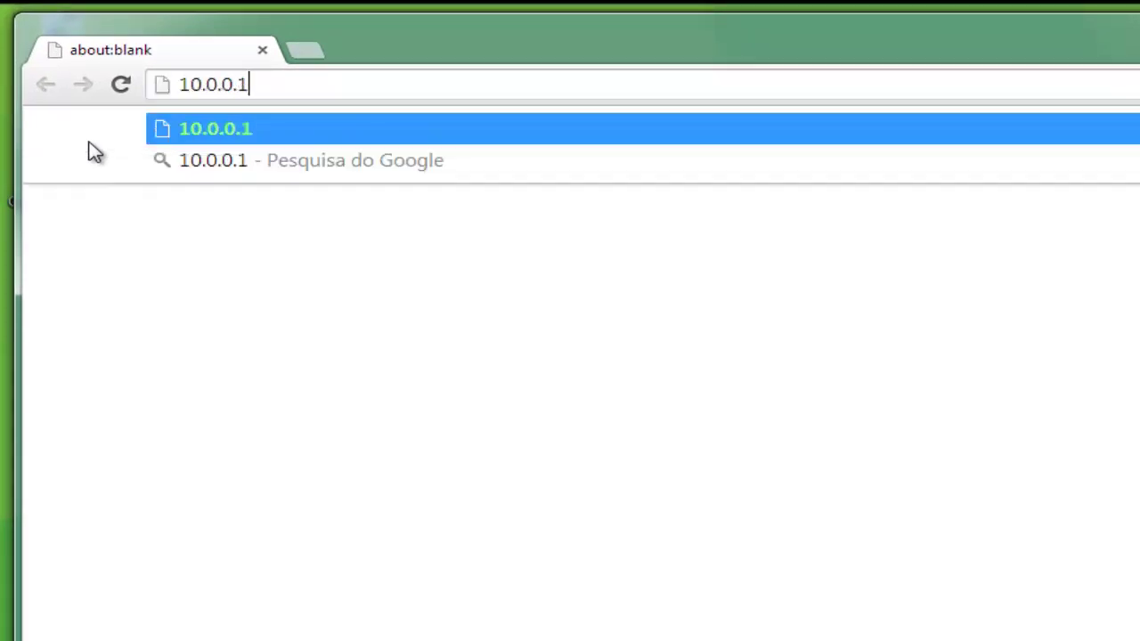
key(Return)
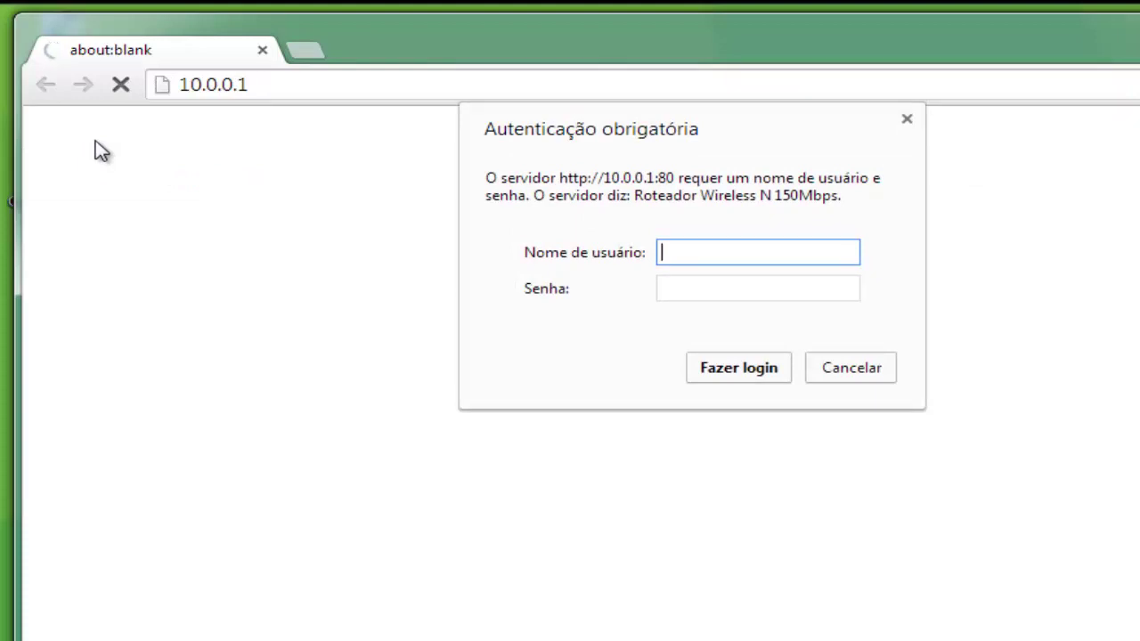
- Sign in to the Intelbras WRN 240 with the router's admin username and password
text(admin)
key(Tab)
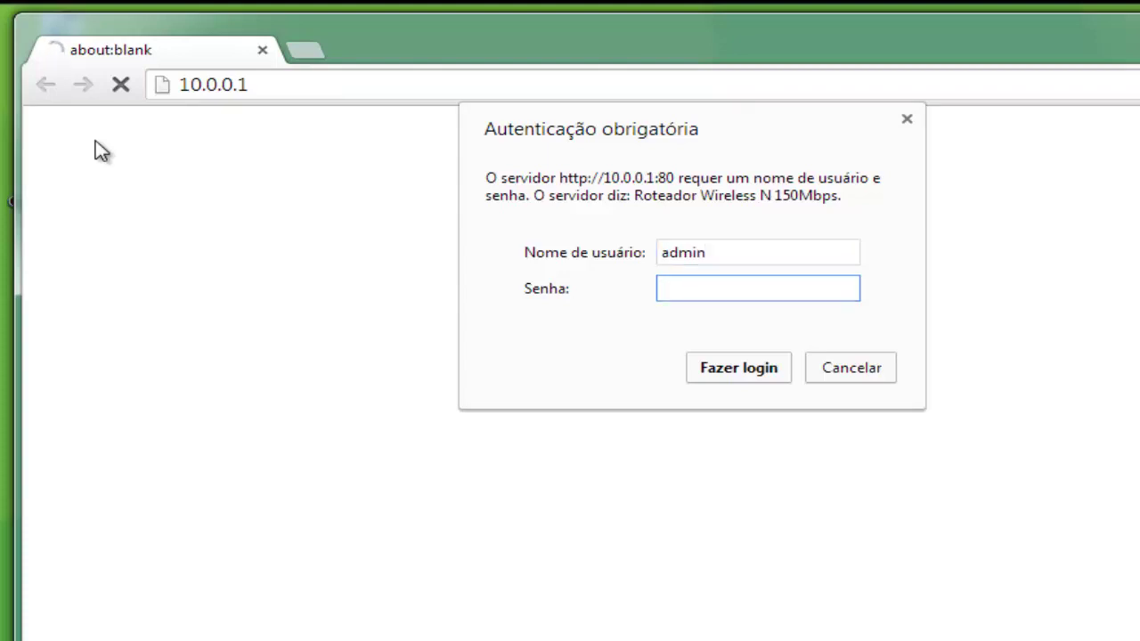
text(admin)
click(730, 369)
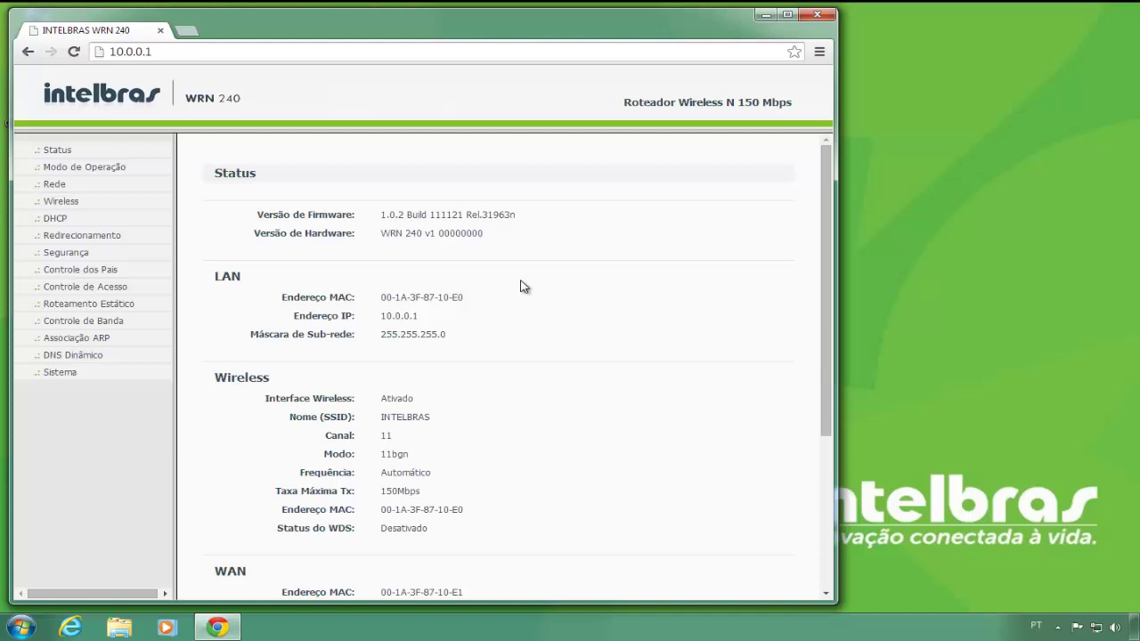
- Close the router page and reopen the adapter list via the Network and Sharing Center
click(817, 16)
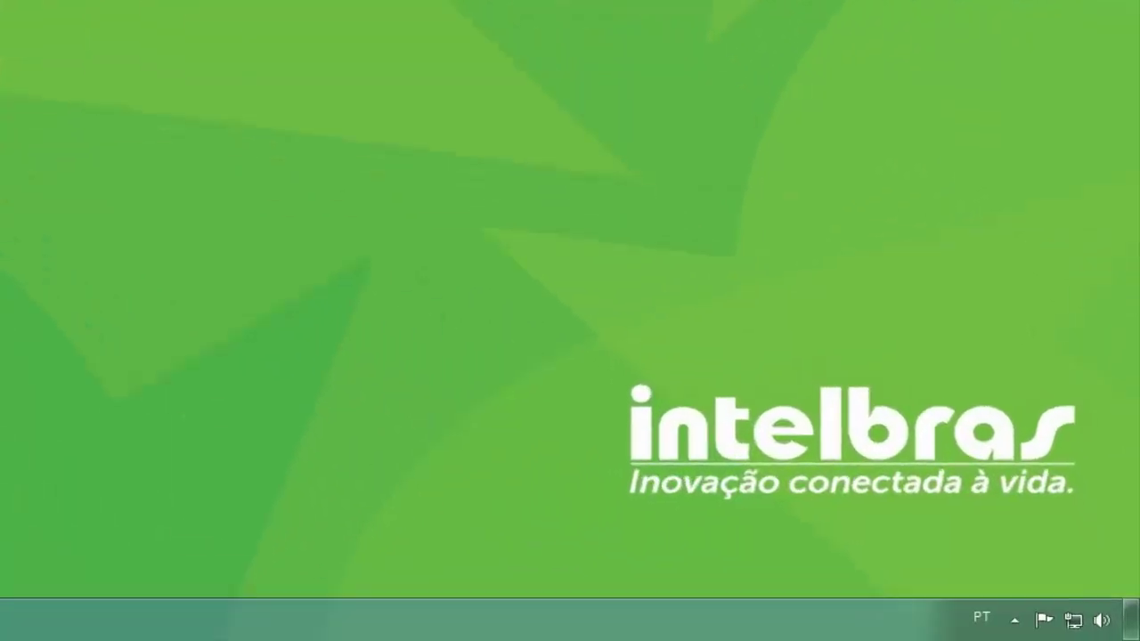
click(1066, 618)
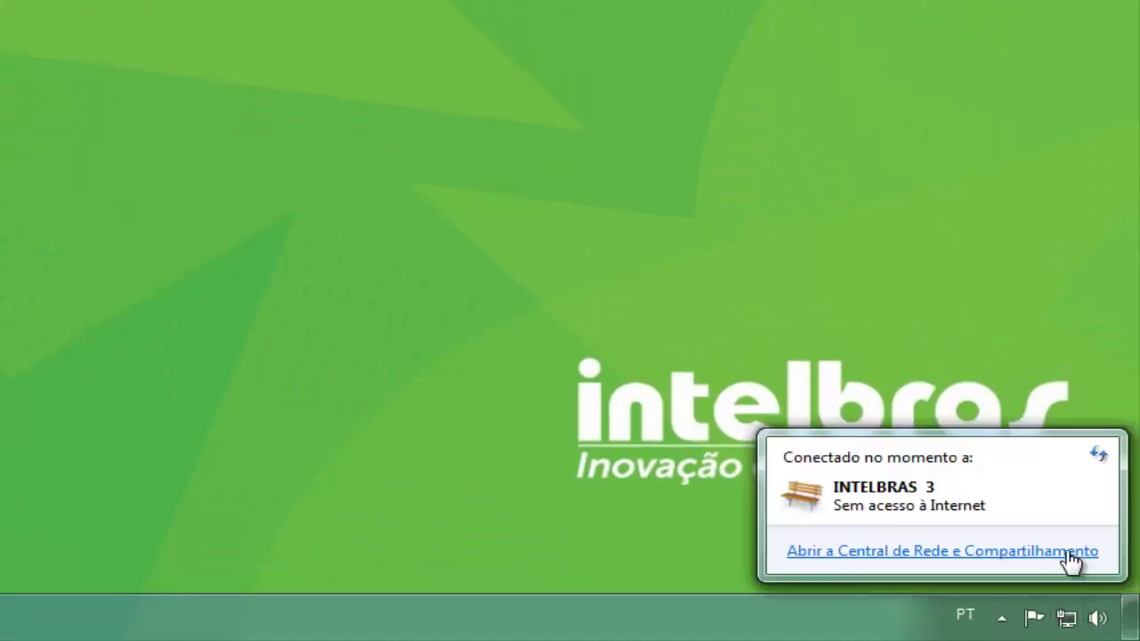
click(1071, 552)
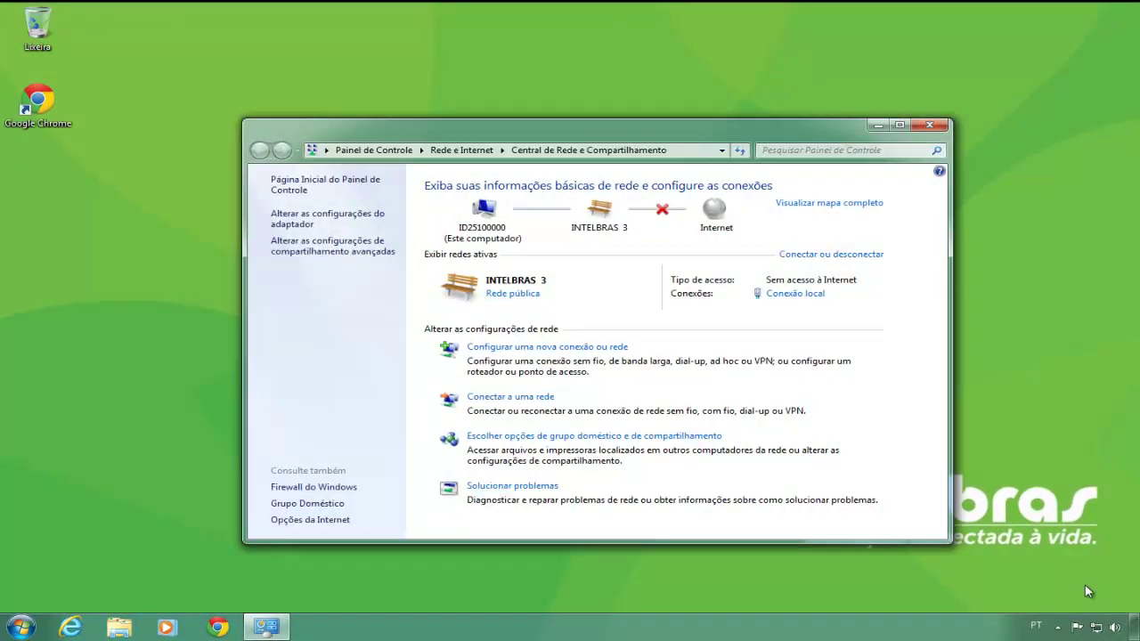
click(326, 220)
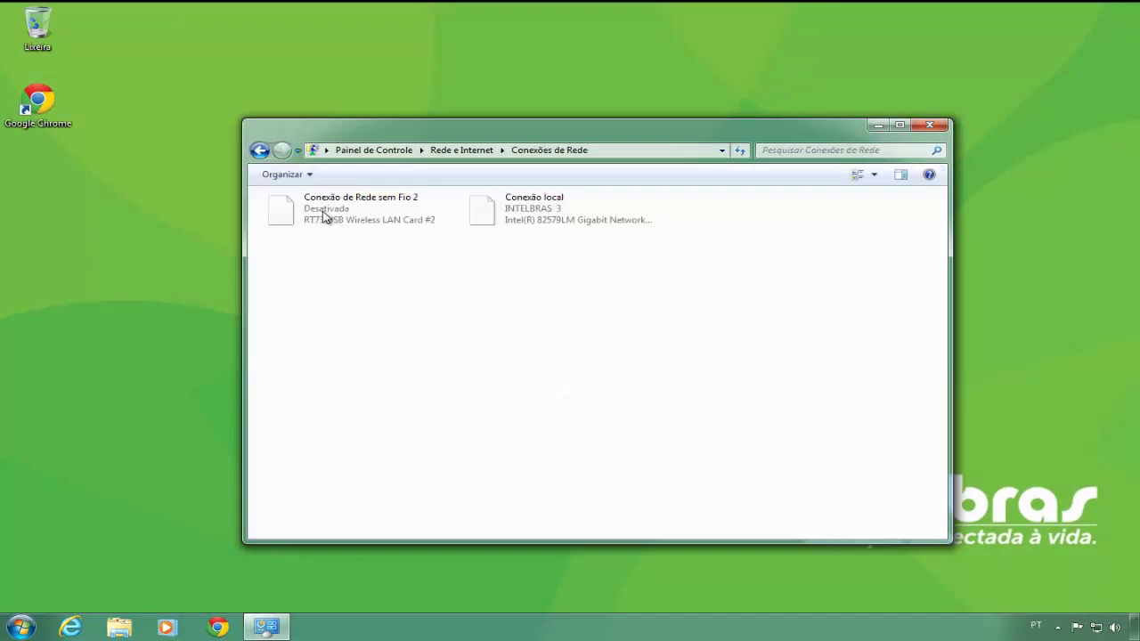
- Open the Protocolo TCP/IP Versão 4 settings from Conexão local's Propriedades
click(537, 219)
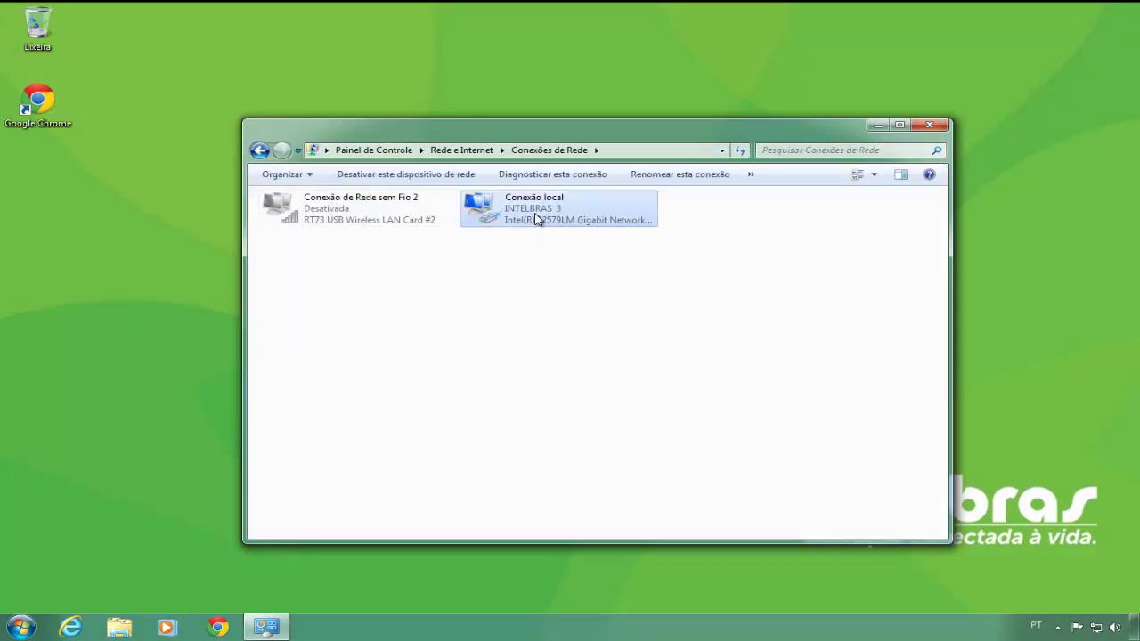
right_click(537, 219)
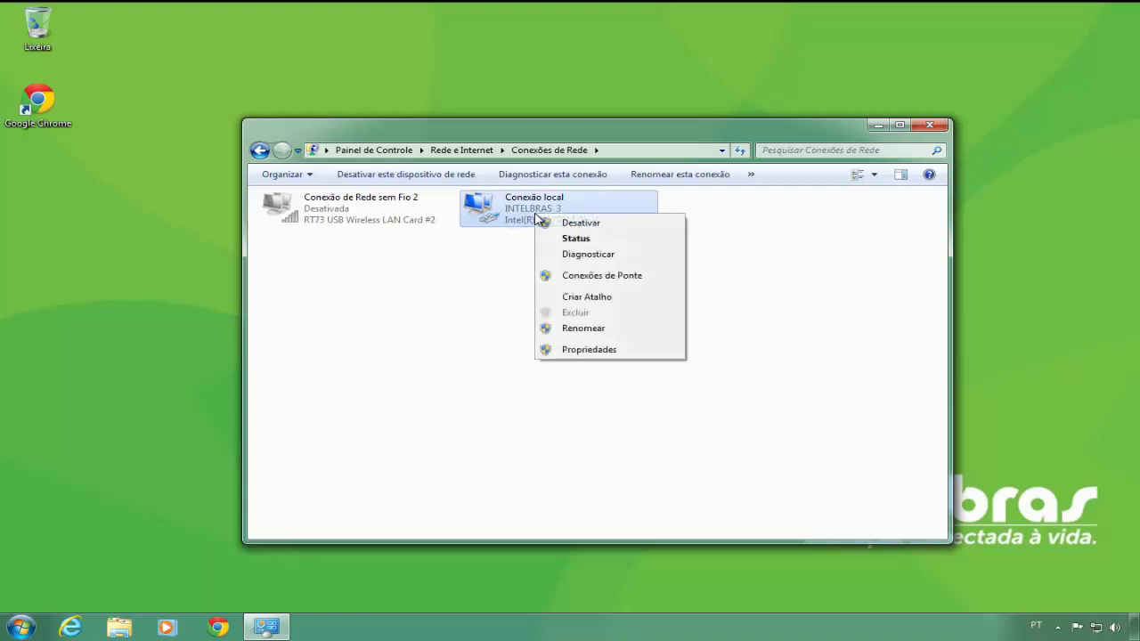
click(599, 351)
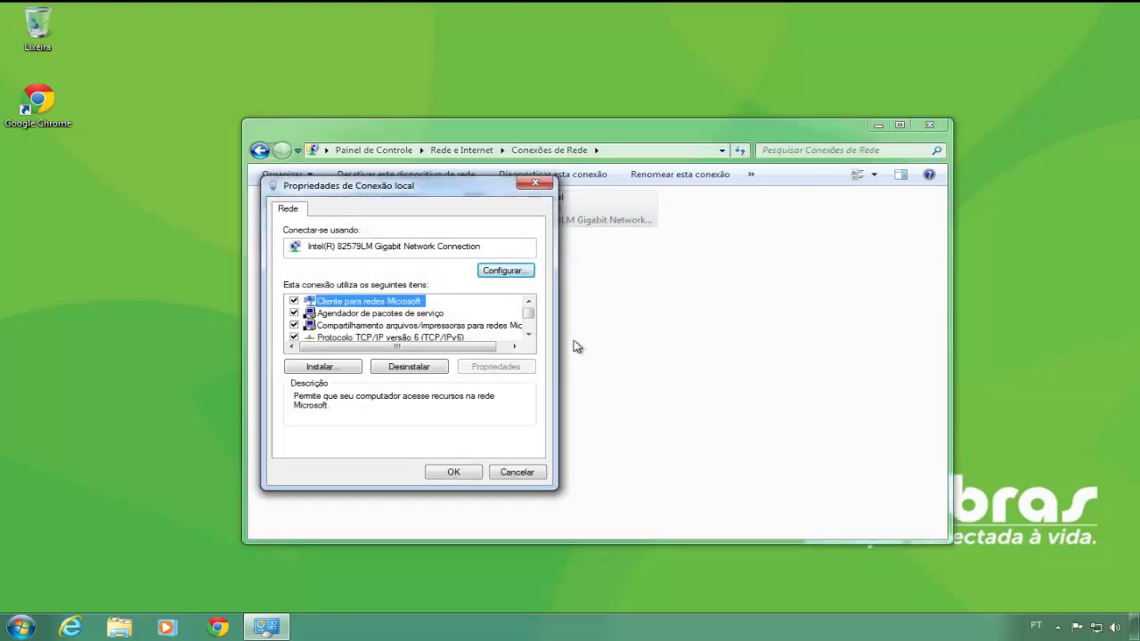
click(529, 334)
click(529, 334)
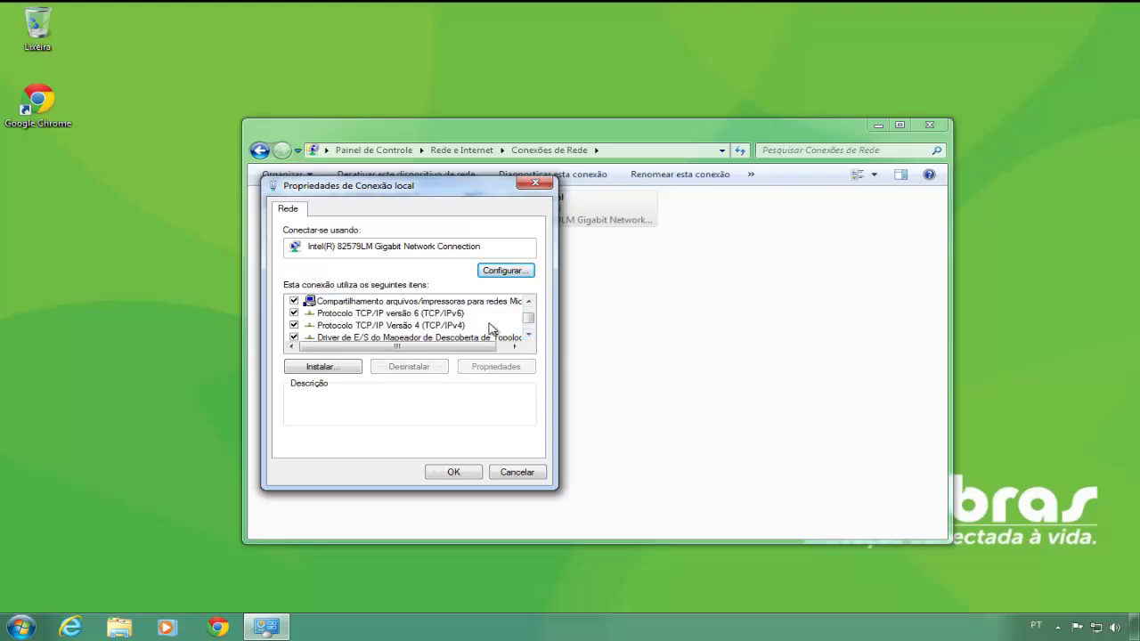
double_click(472, 326)
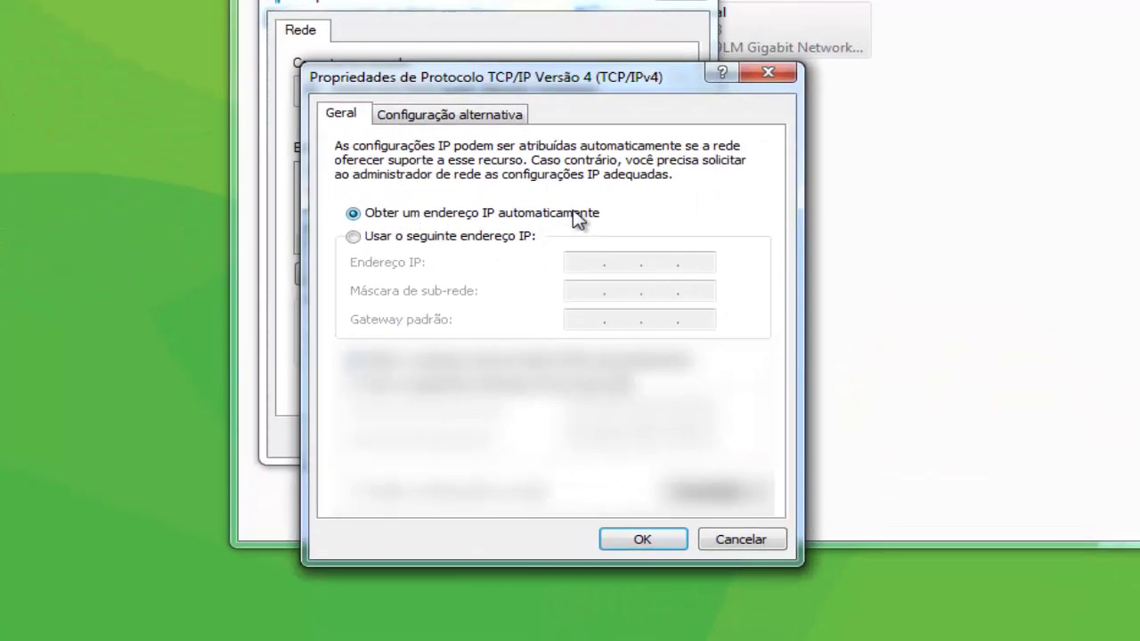
- Assign static IP 10.0.0.85 with mask 255.0.0.0 to Conexão local and save both dialogs
click(352, 238)
click(575, 265)
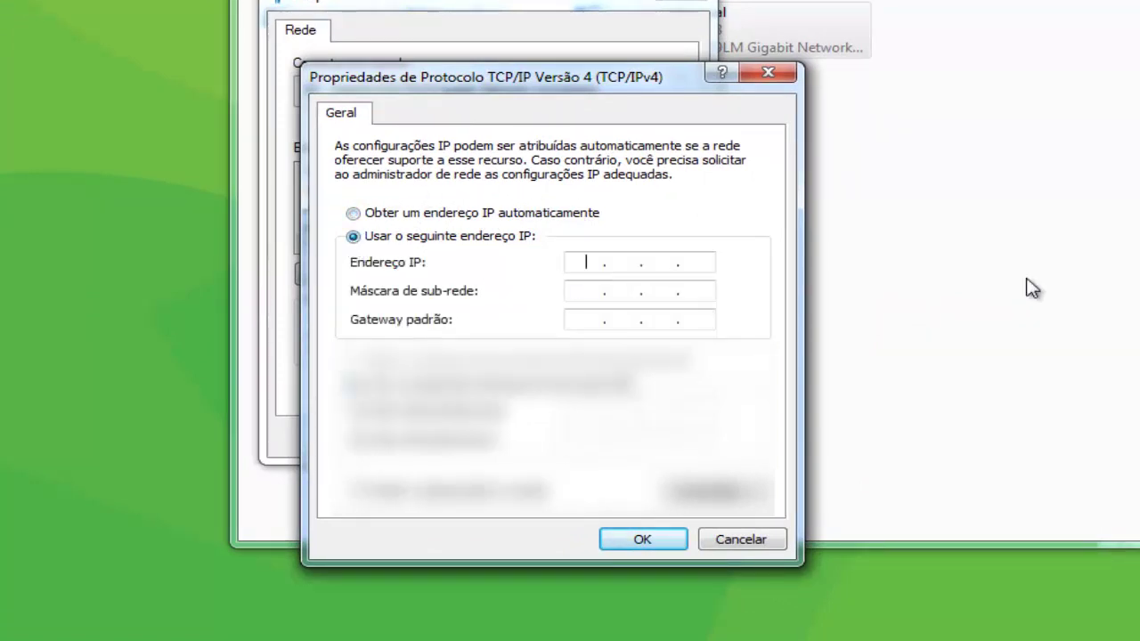
text(10 . 0 . 0 .)
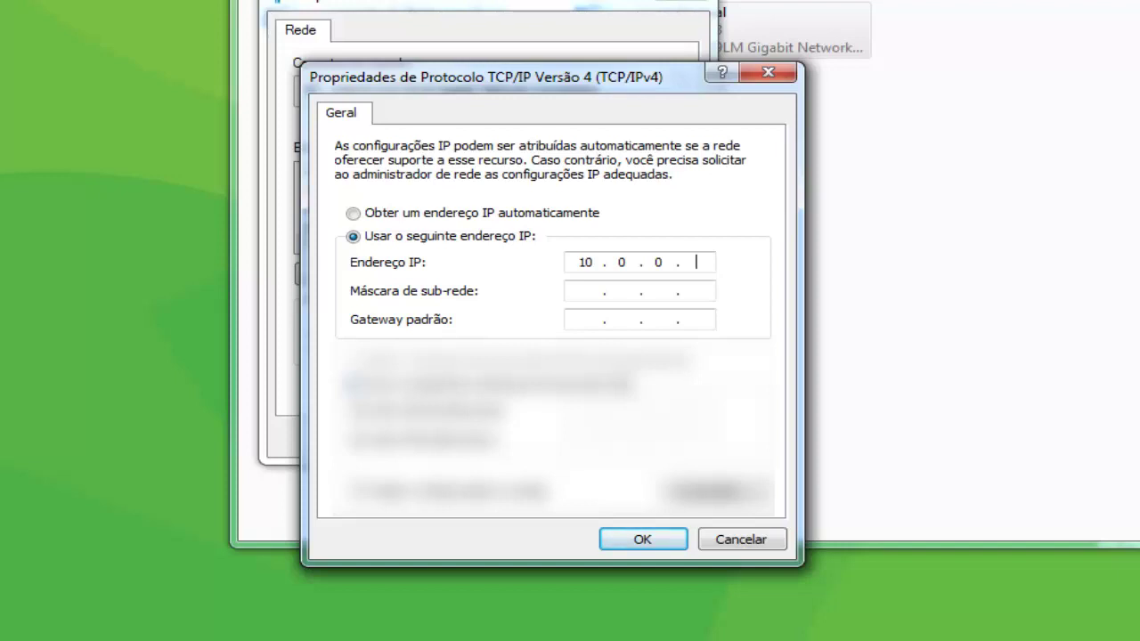
text(85)
click(583, 292)
click(683, 541)
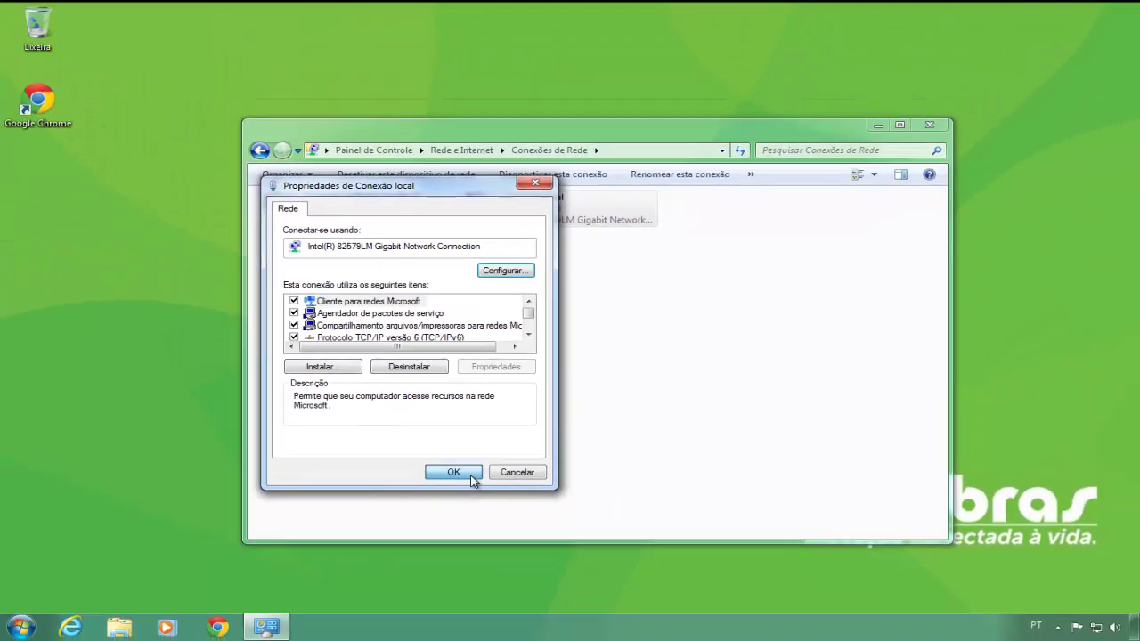
click(505, 454)
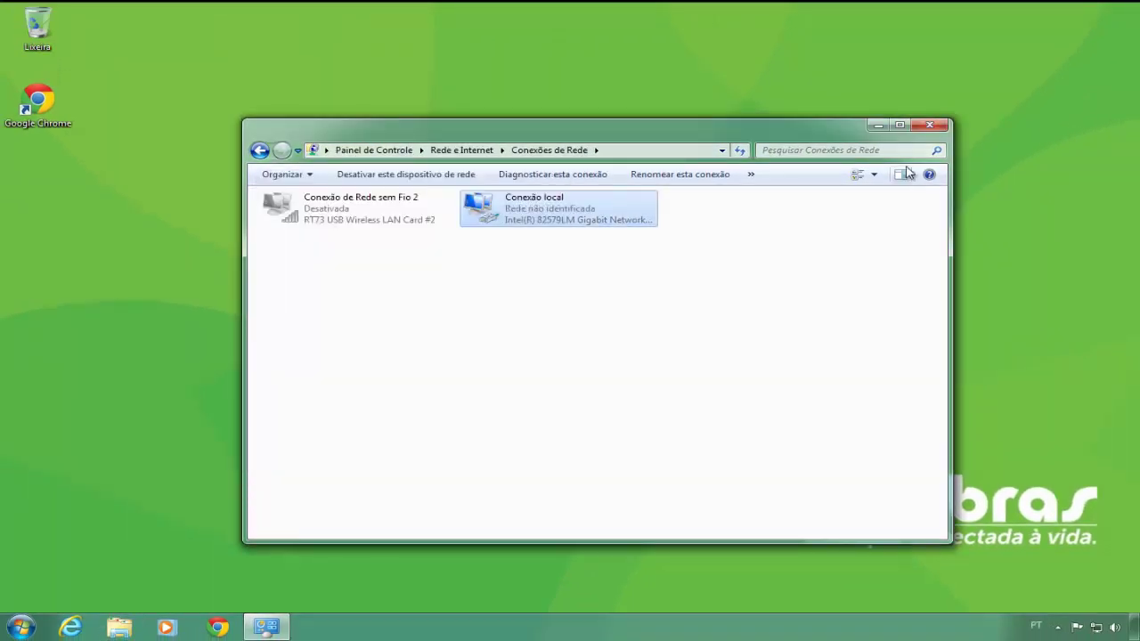
- Close Network Connections and load 10.0.0.1 in a fresh Chrome window
click(932, 128)
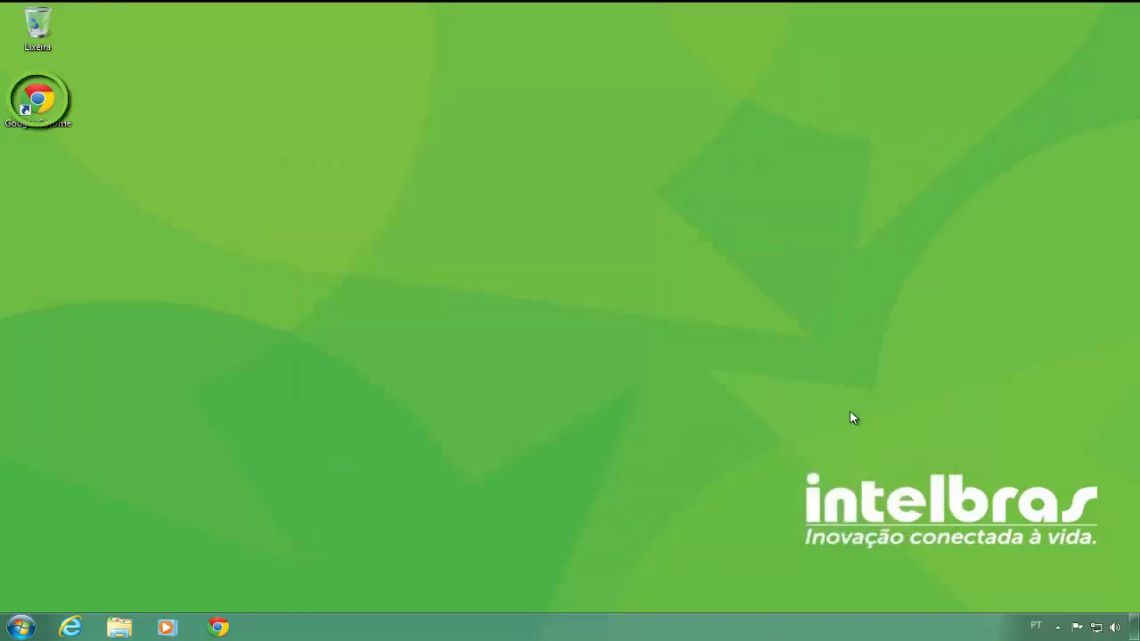
double_click(40, 102)
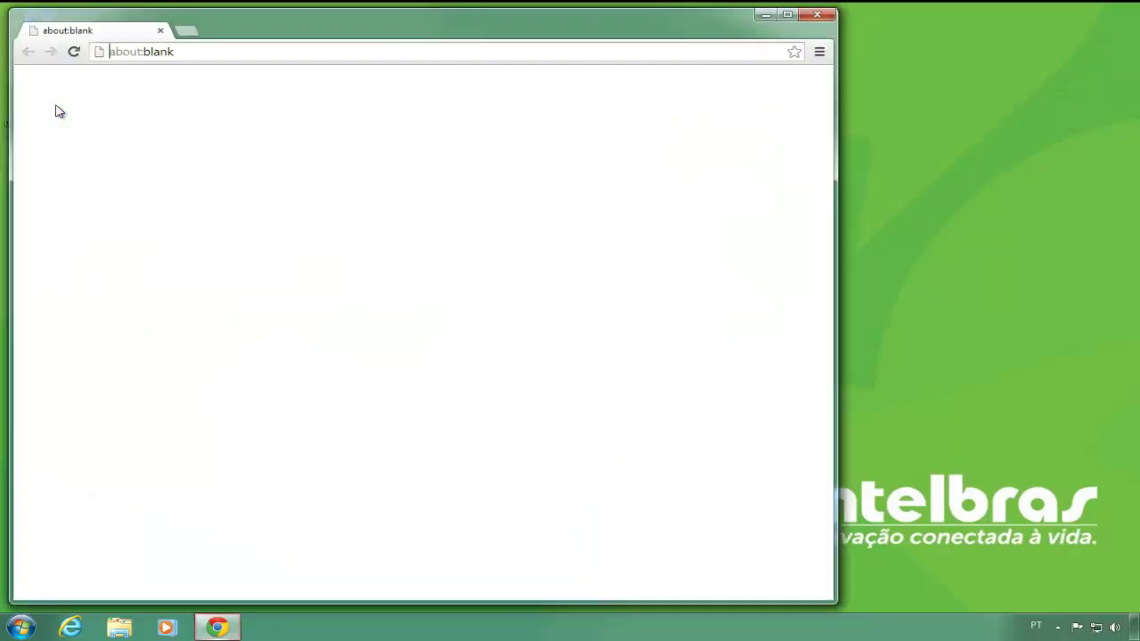
text(10.0.0.)
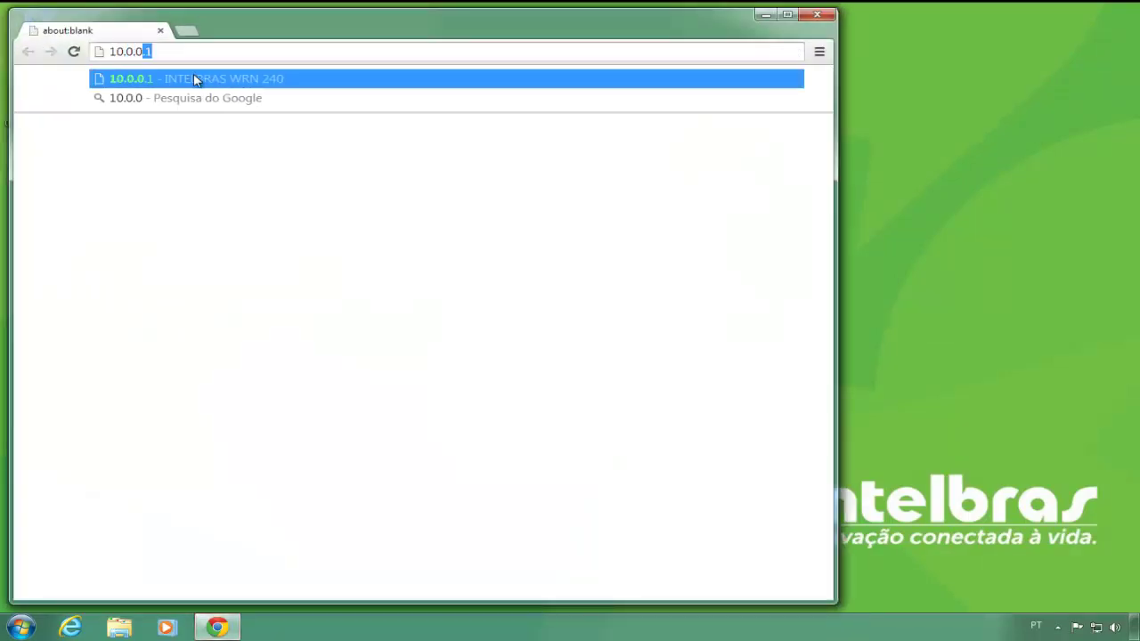
text(1)
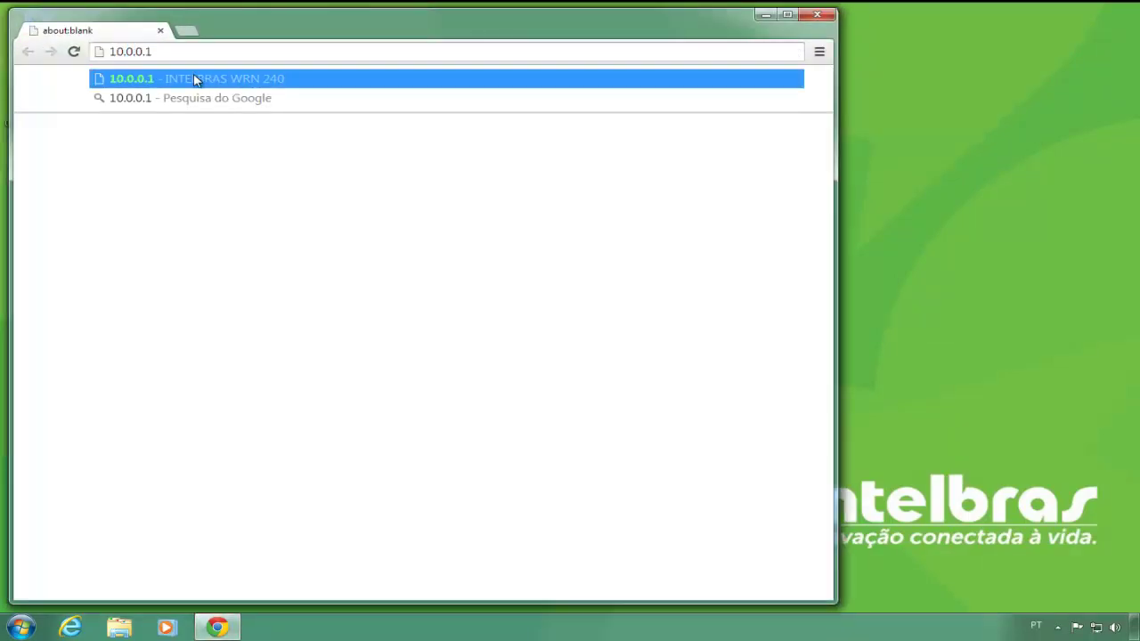
key(Return)
- Log in with the router's admin credentials, view the Status page, then close Chrome
text(admin)
key(Tab)
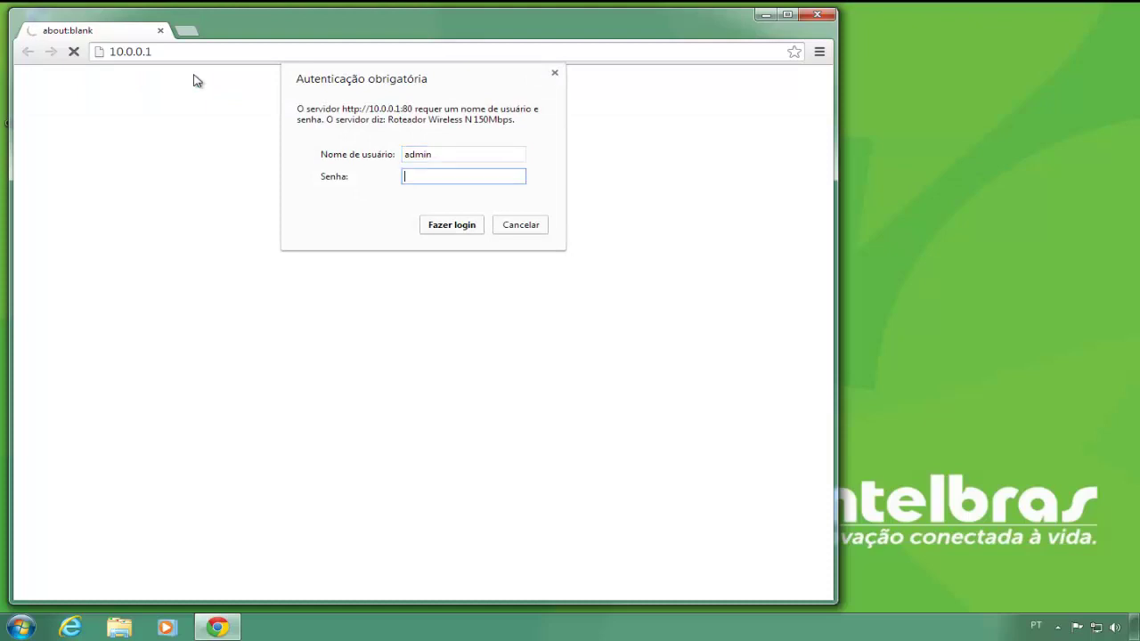
text(admin)
click(439, 225)
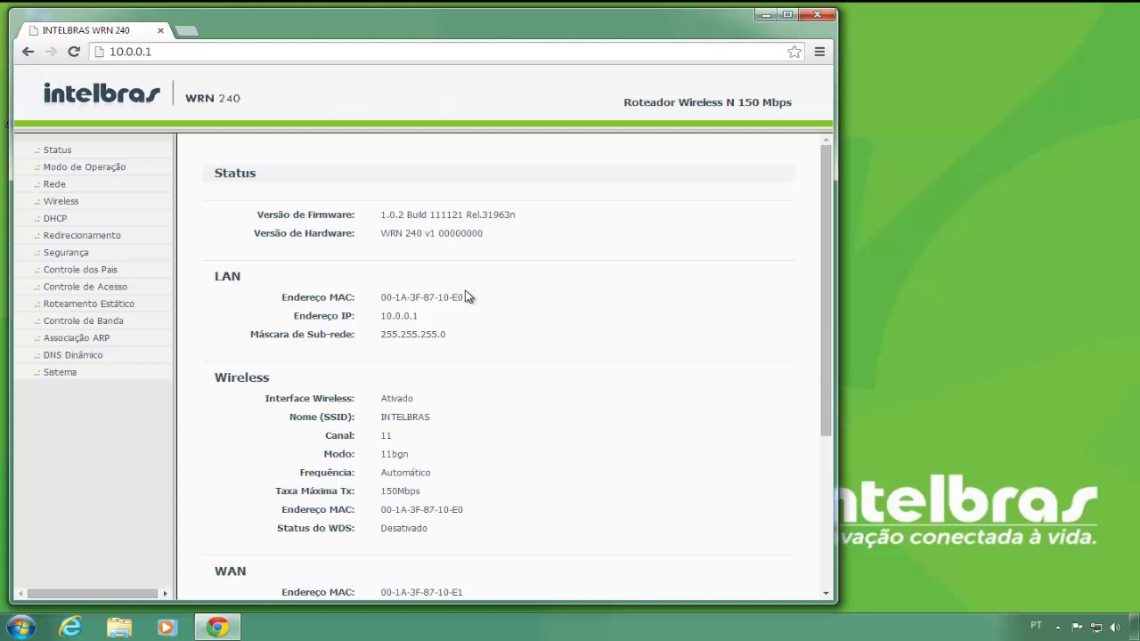
key(alt+F4)
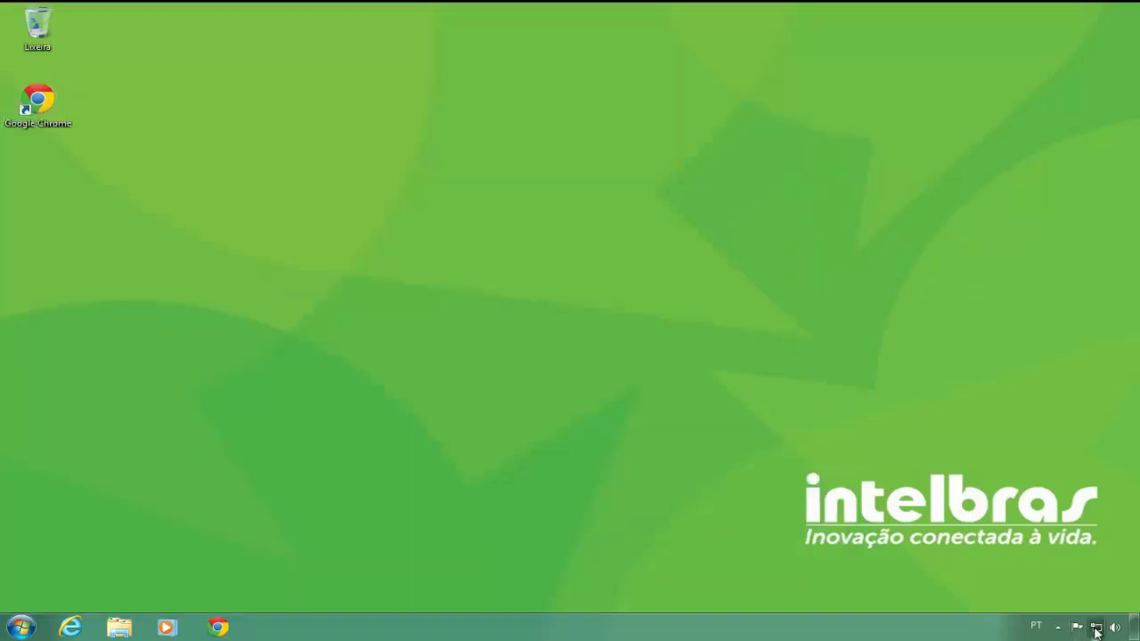
- Reopen Conexão local's TCP/IPv4 properties via the Network and Sharing Center adapter list
click(1097, 628)
click(1088, 588)
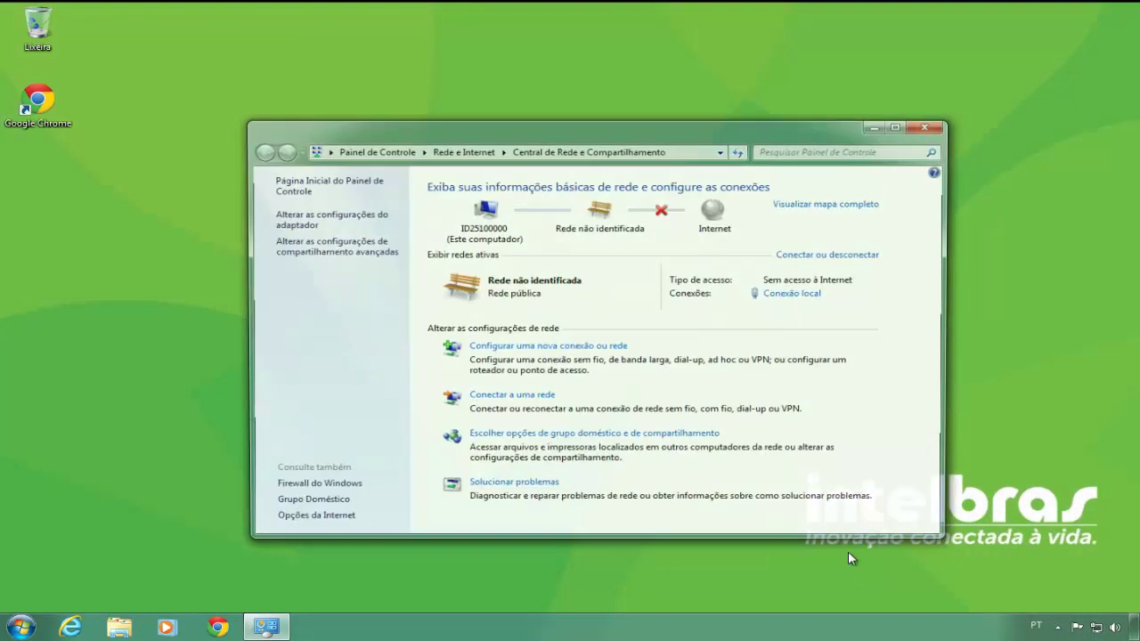
click(302, 219)
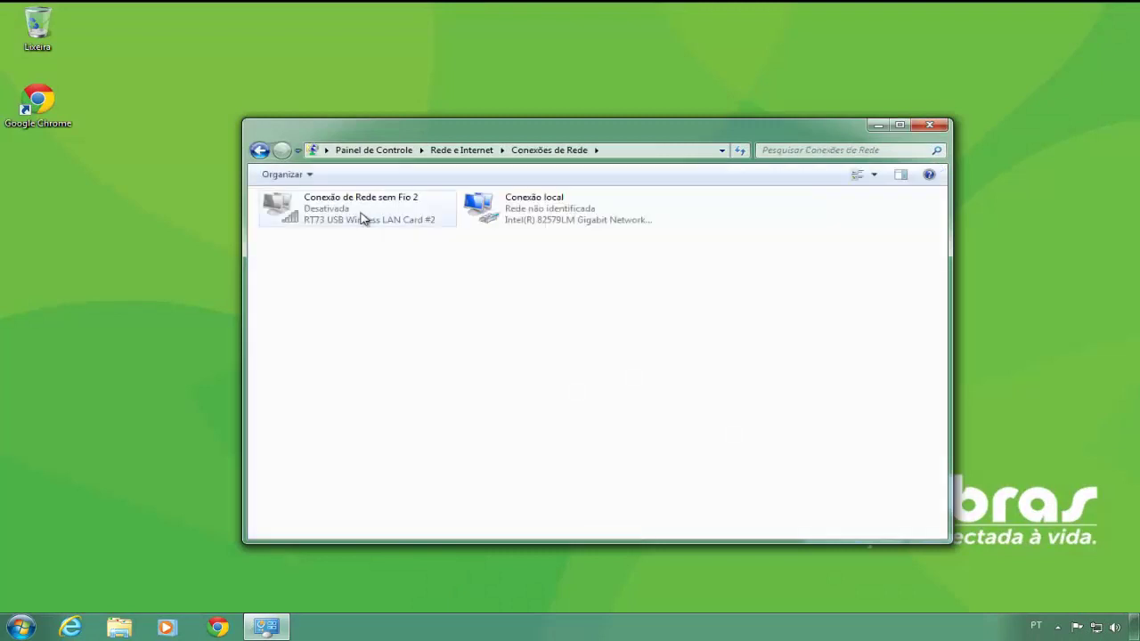
click(563, 218)
right_click(563, 219)
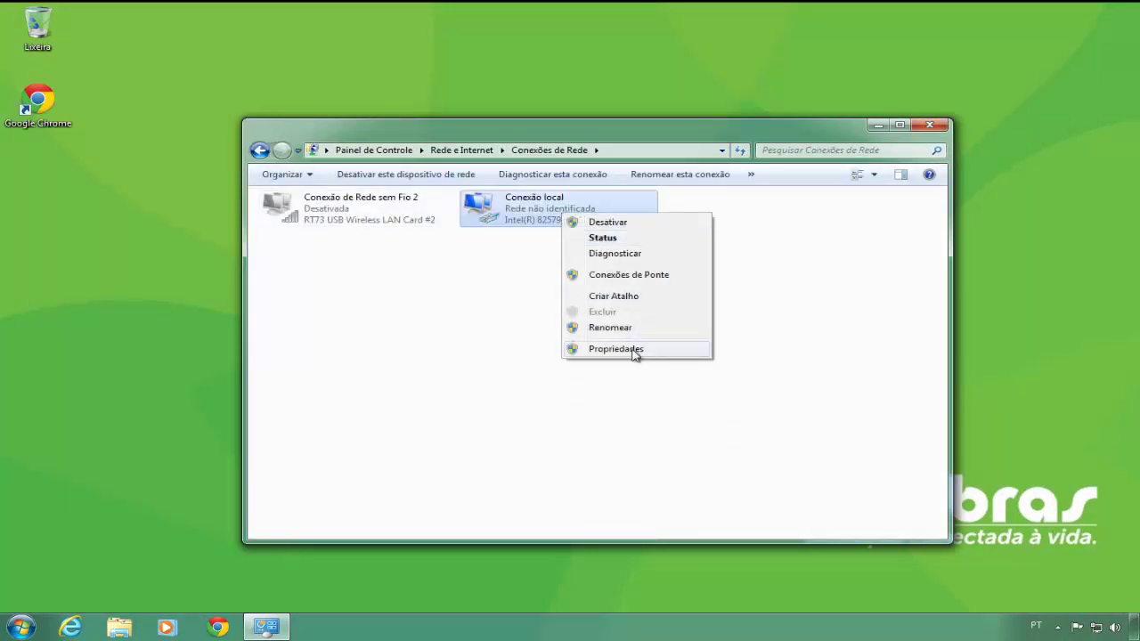
click(633, 353)
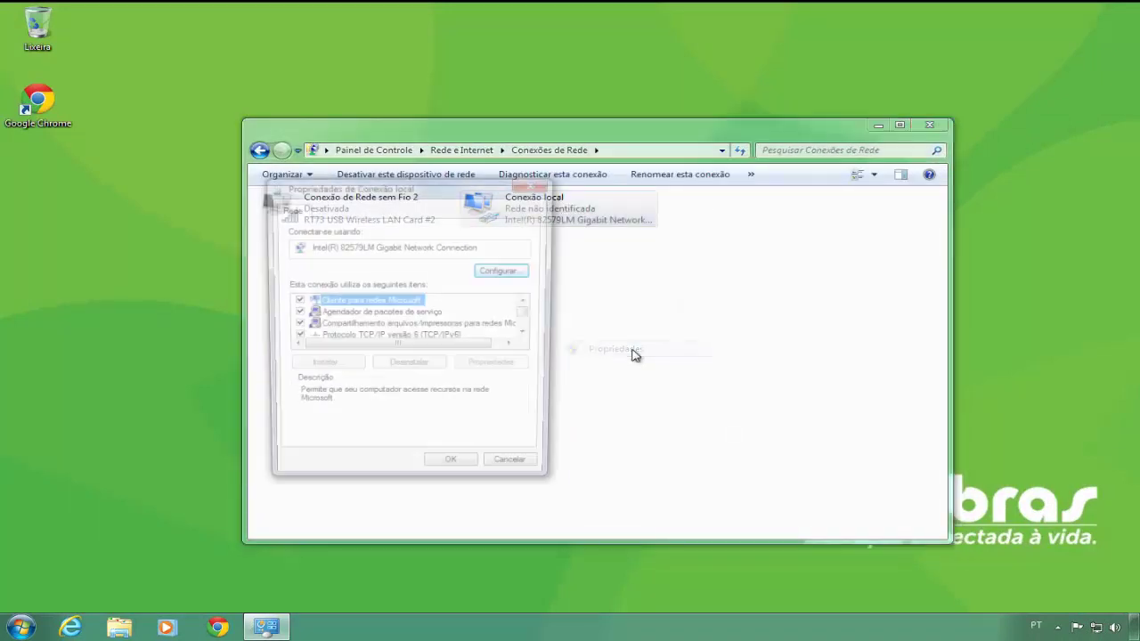
click(529, 335)
click(529, 335)
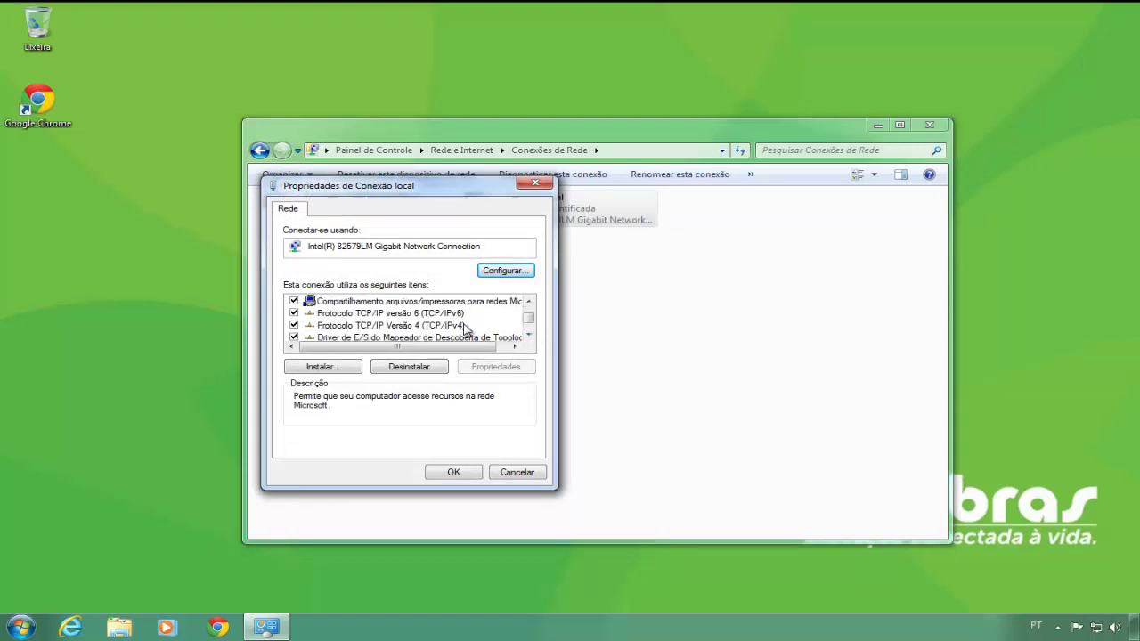
click(464, 326)
double_click(464, 326)
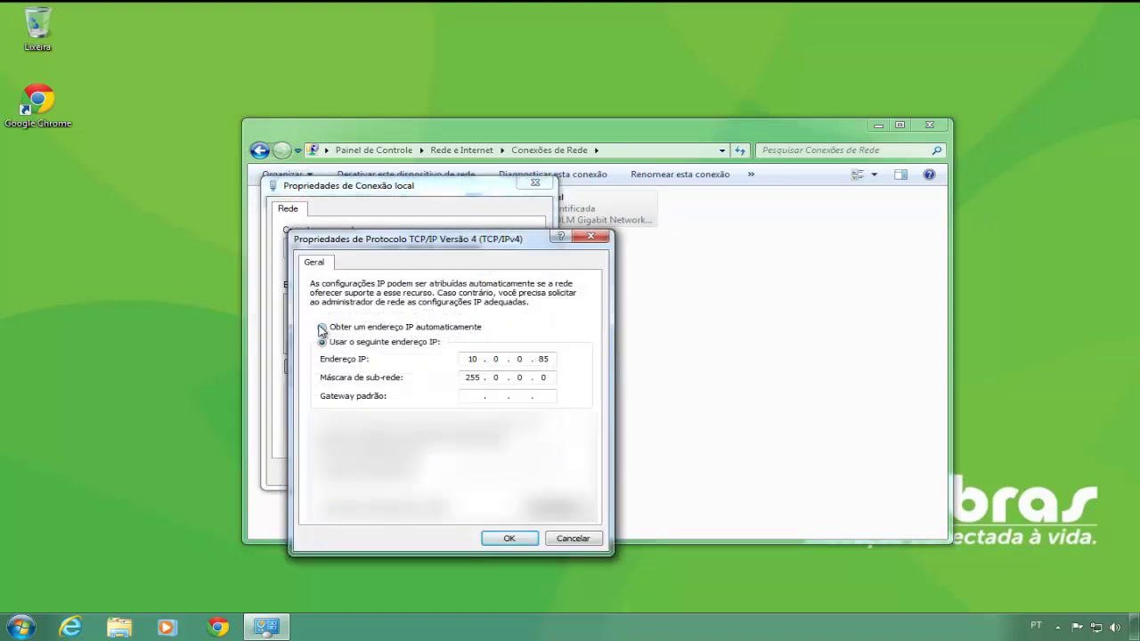
- Switch IPv4 to 'Obter um endereço IP automaticamente', save, and close Network Connections
click(323, 328)
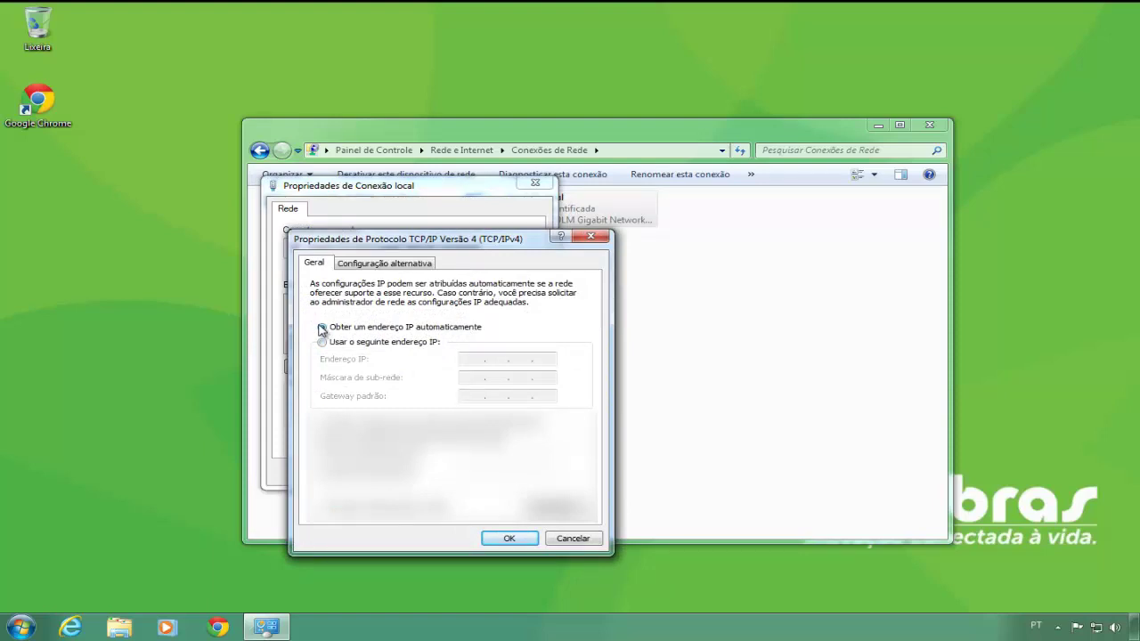
click(515, 539)
click(451, 472)
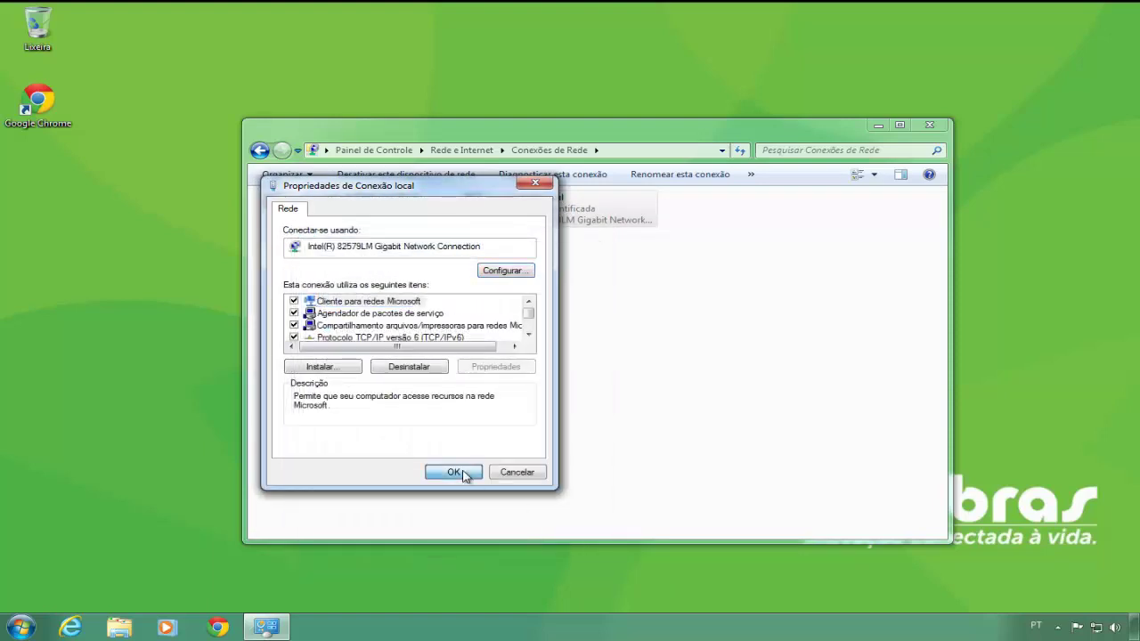
click(932, 125)
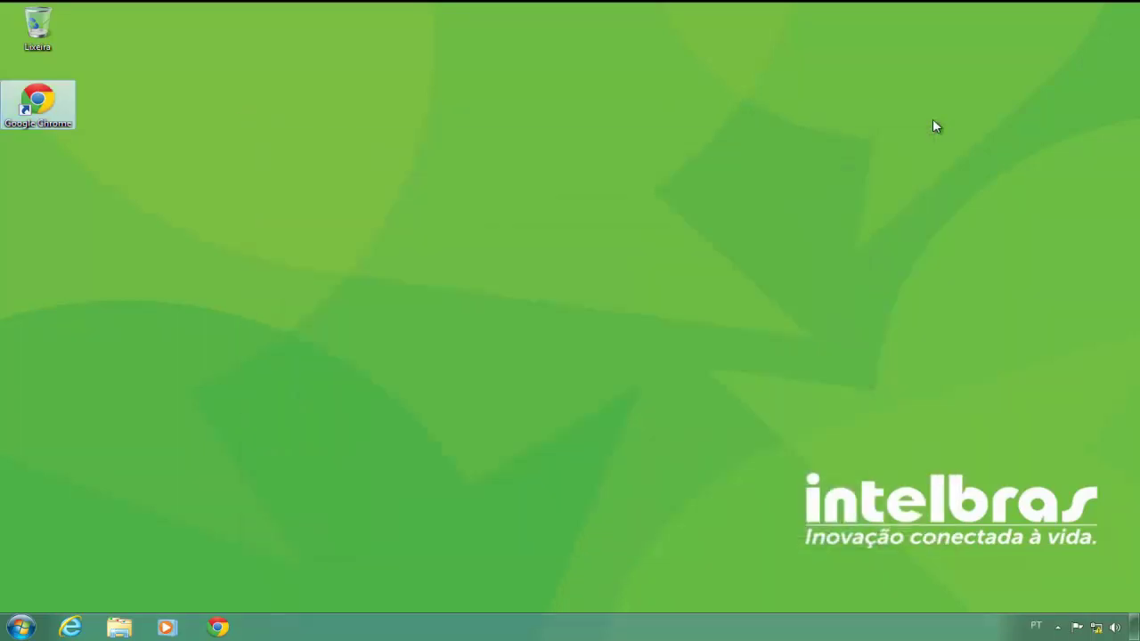